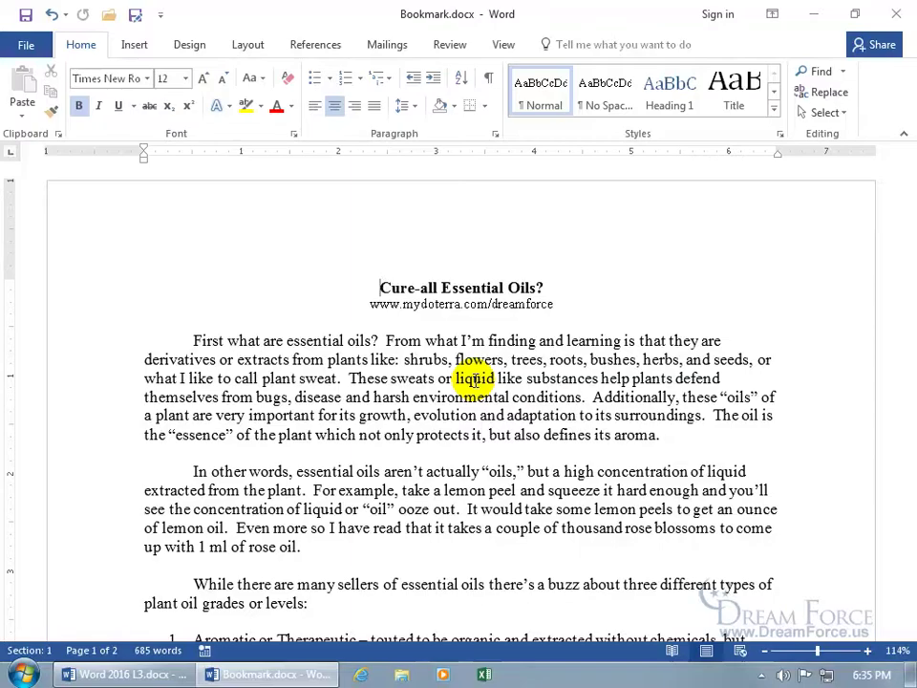
# Step: Select the underlined word Peppermint at the start of its bullet on page 2
pyautogui.scroll(-3, 475, 380)
pyautogui.scroll(-15, 475, 379)
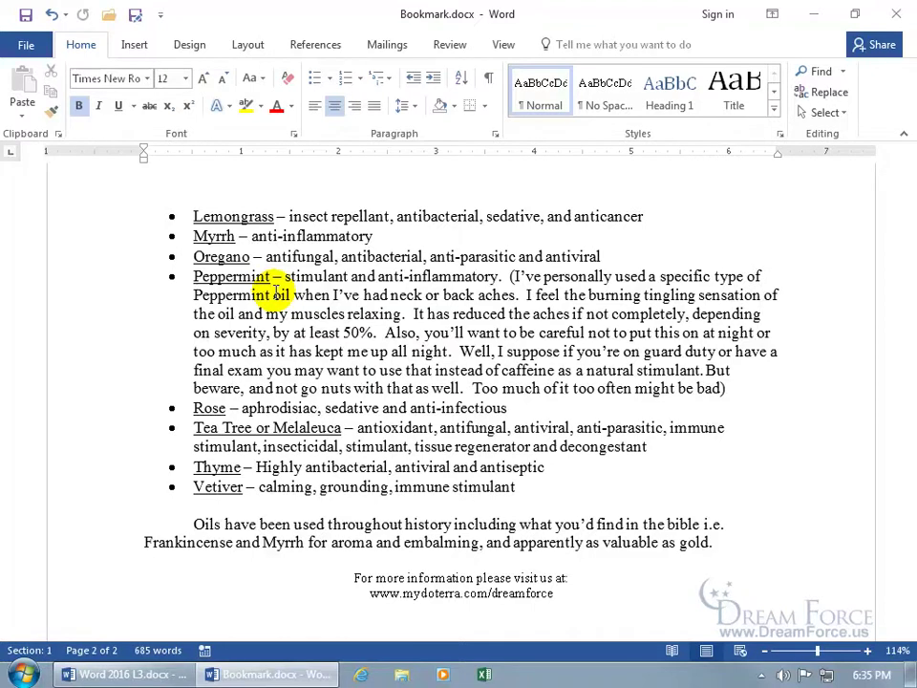
pyautogui.click(268, 276)
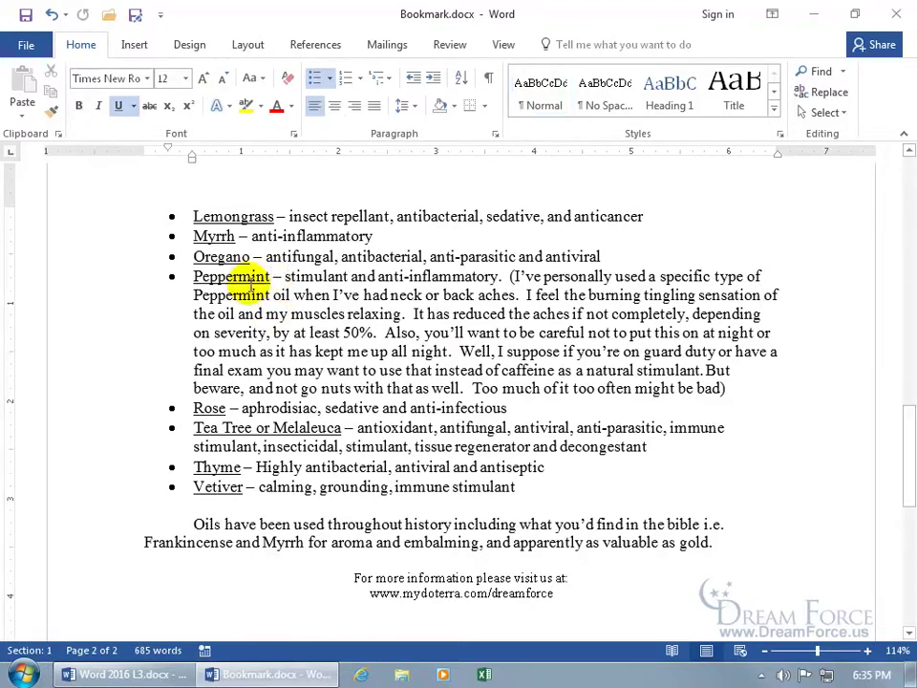
pyautogui.doubleClick(245, 276)
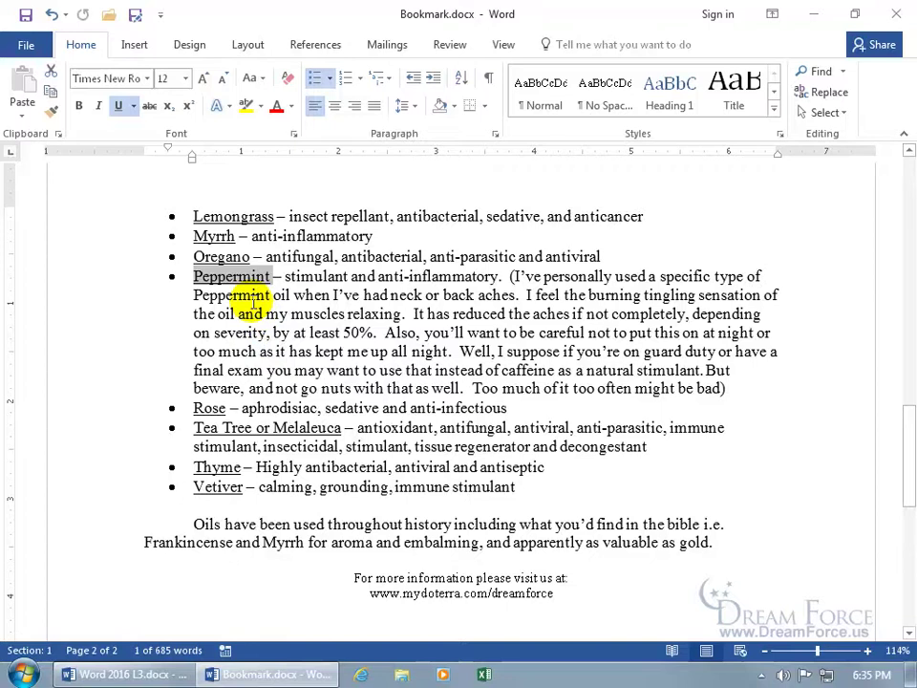
pyautogui.click(132, 45)
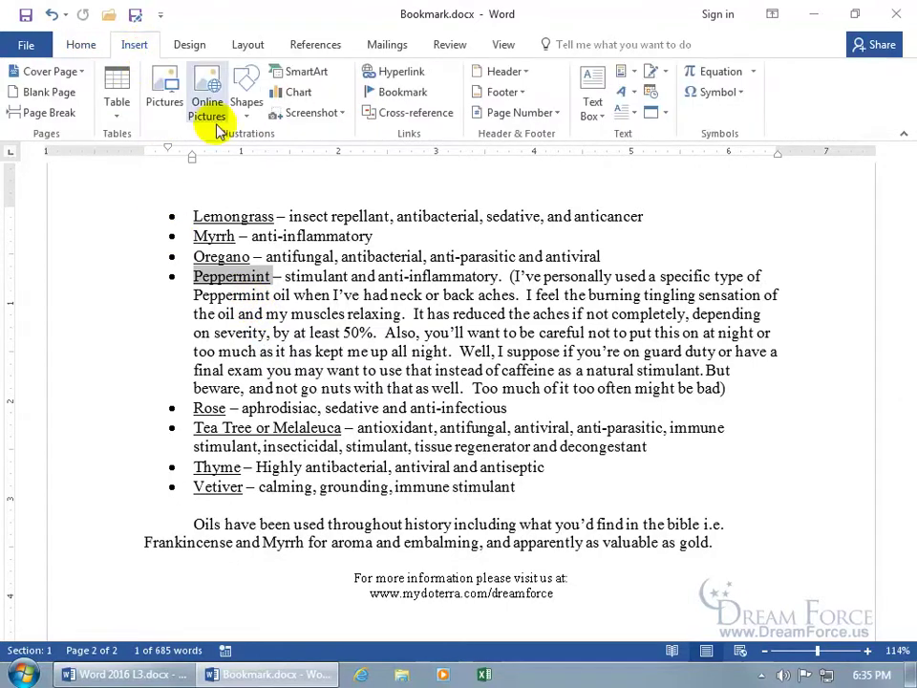
pyautogui.click(409, 93)
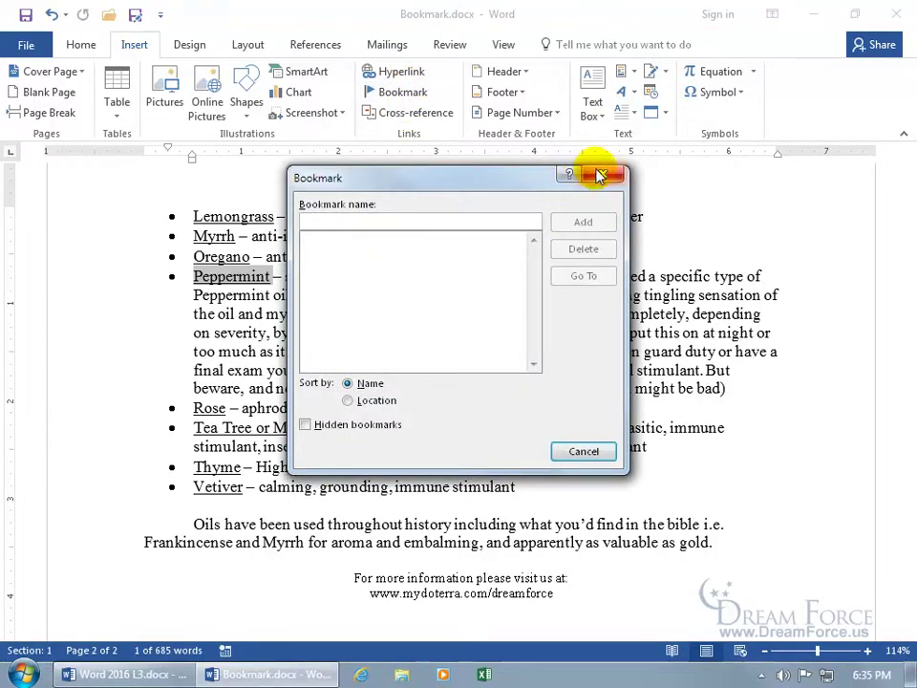
pyautogui.click(599, 174)
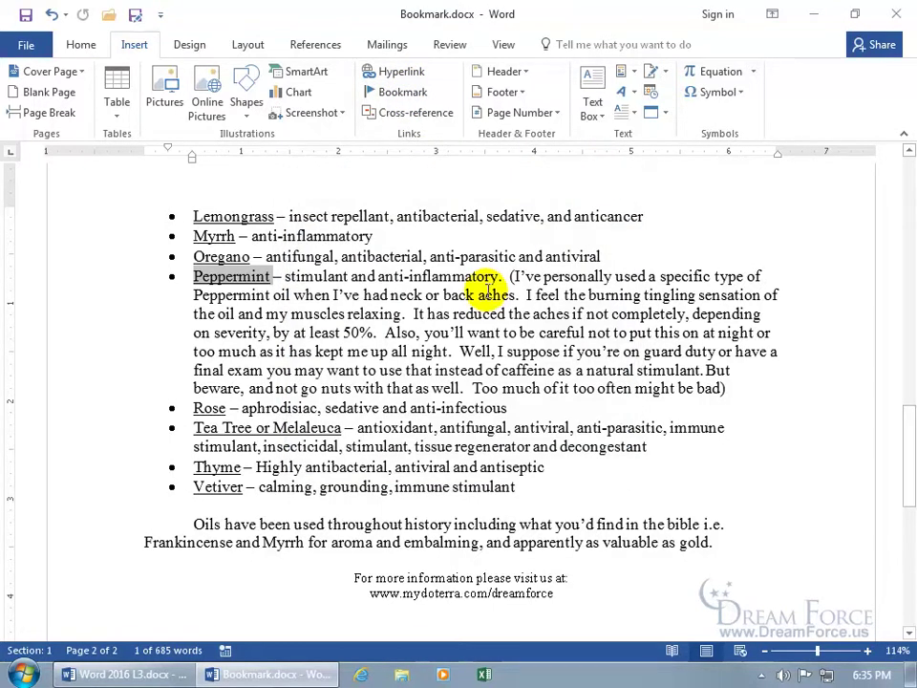
# Step: Add a bookmark named Peppermint_Oil to the selected word Peppermint
pyautogui.hotkey('ctrl', 'shift', 'F5')
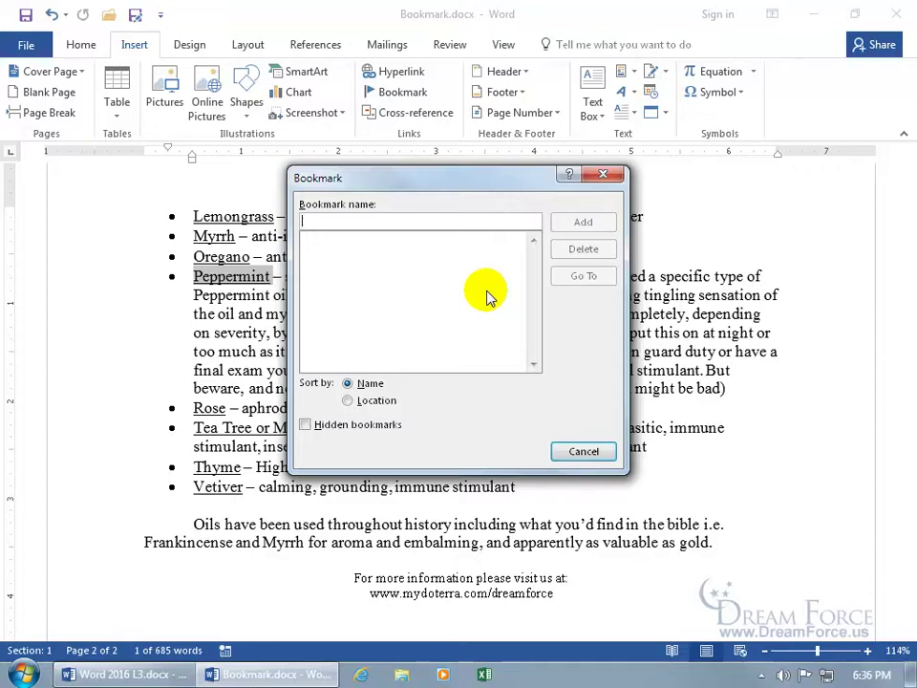
pyautogui.write('Peppermint')
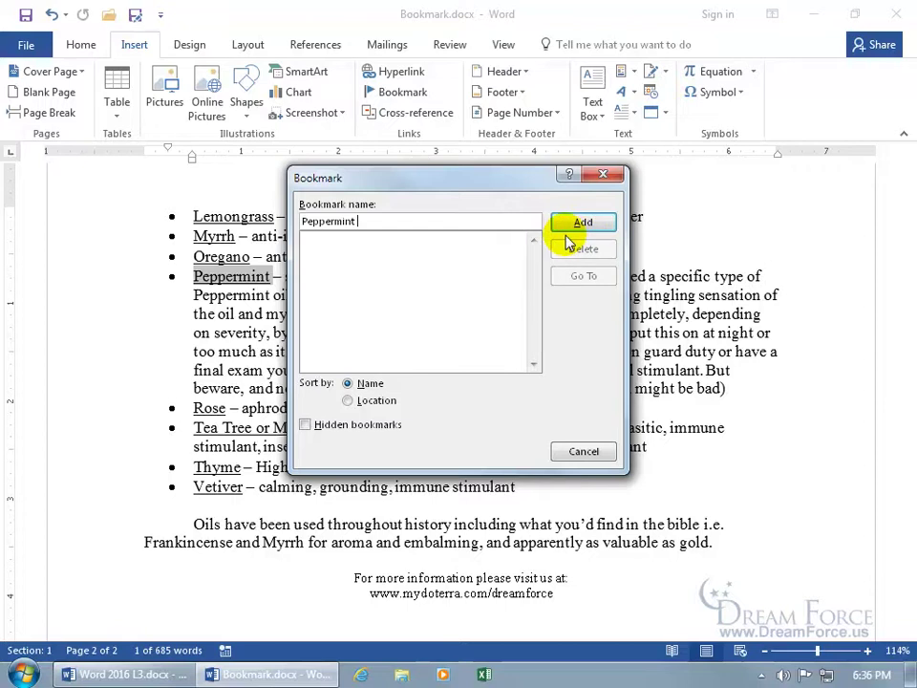
pyautogui.write('O')
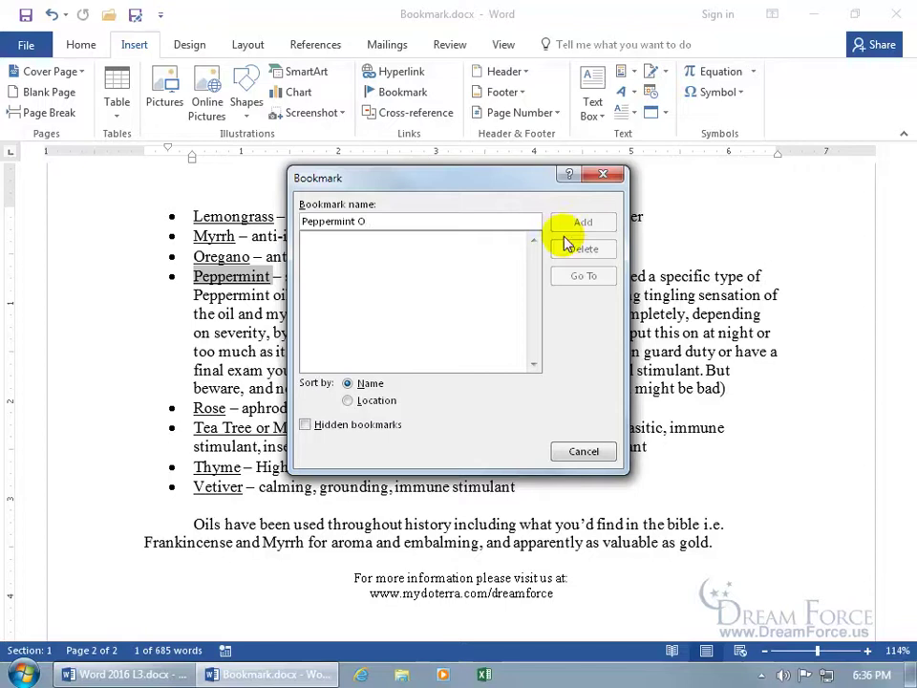
pyautogui.press('BackSpace')
pyautogui.press('BackSpace')
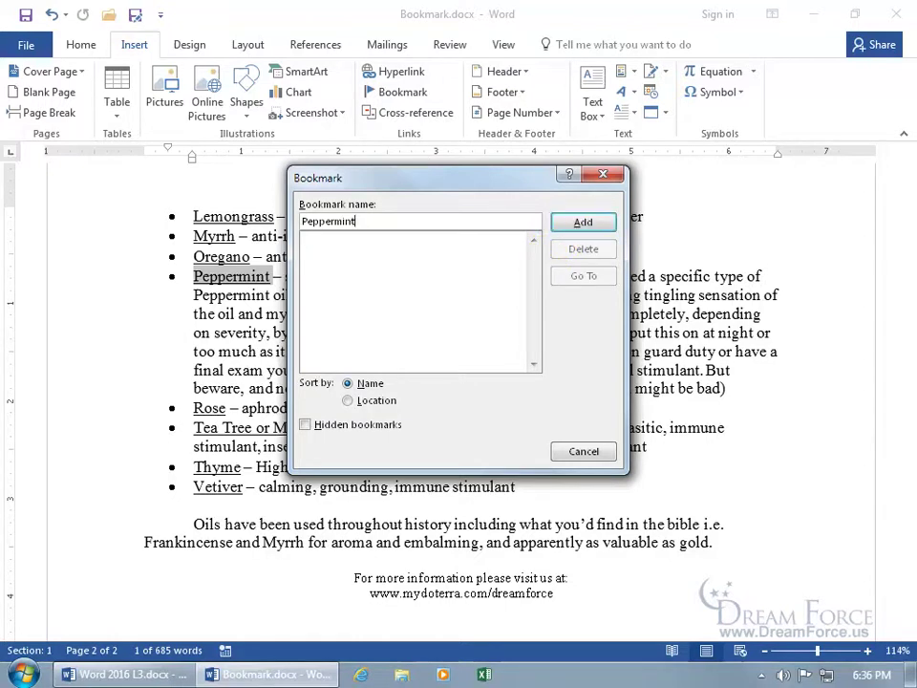
pyautogui.write('_Oil')
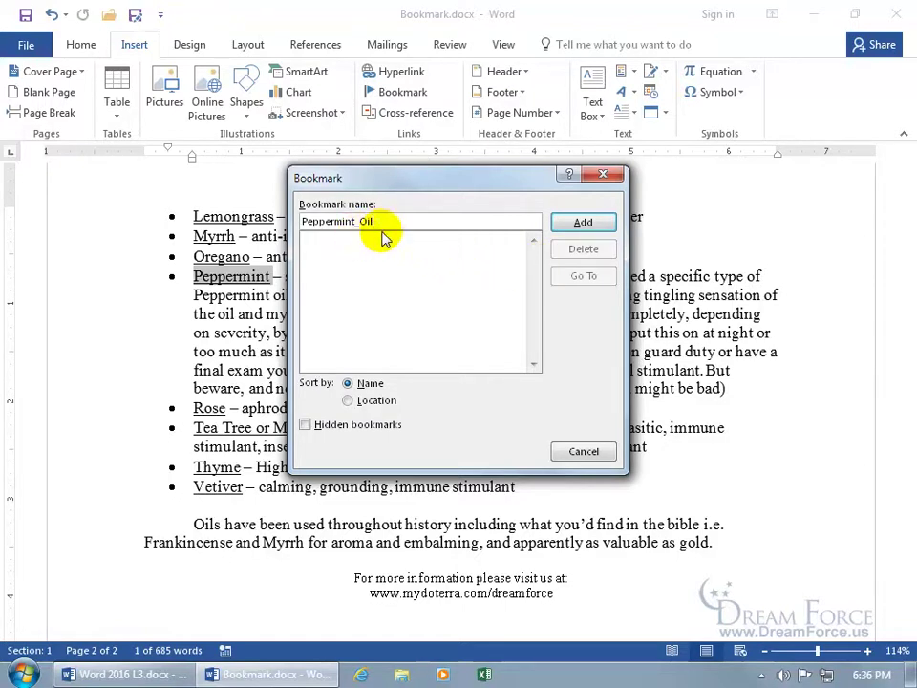
pyautogui.click(571, 223)
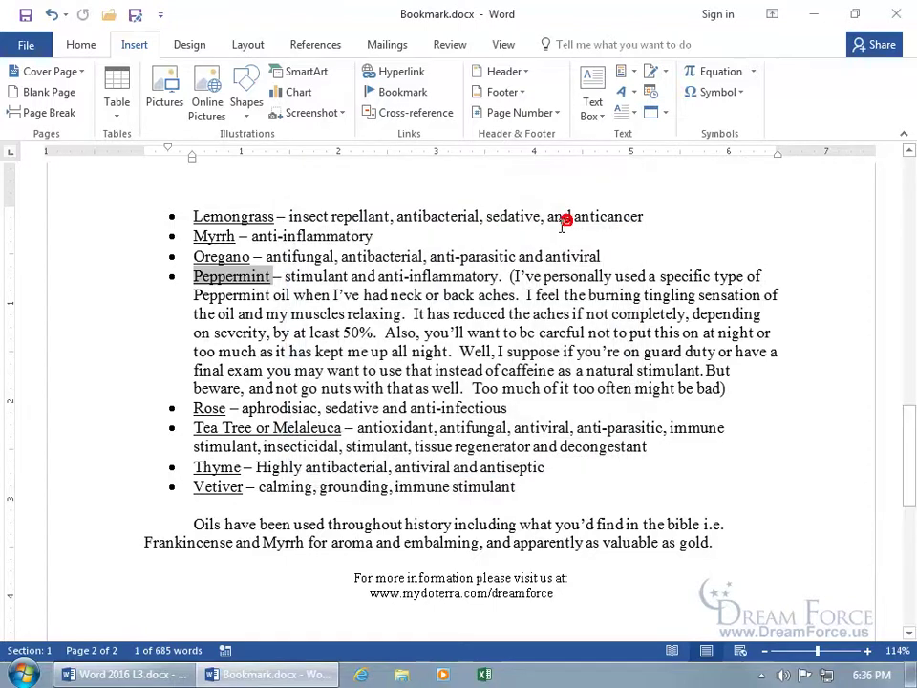
# Step: Return to the start of the document and jump to the Peppermint_Oil bookmark from the list of bookmarks
pyautogui.click(438, 296)
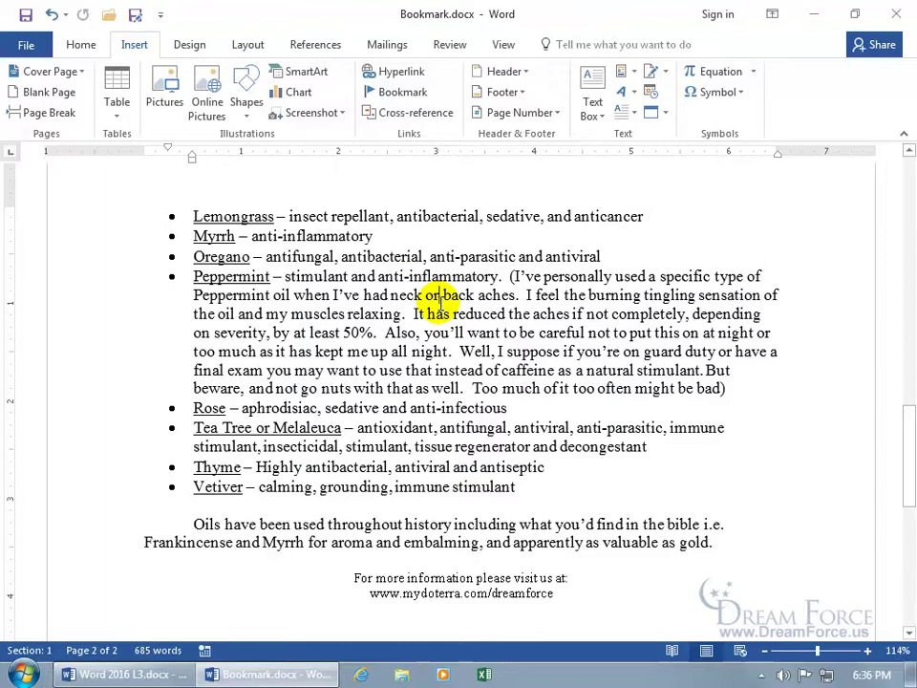
pyautogui.hotkey('ctrl', 'Home')
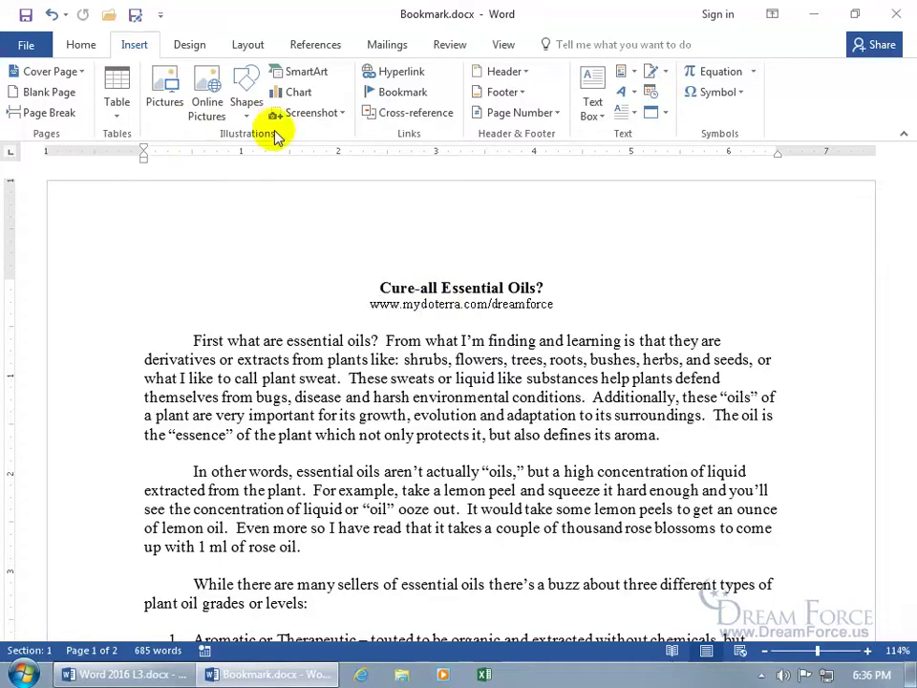
pyautogui.click(408, 102)
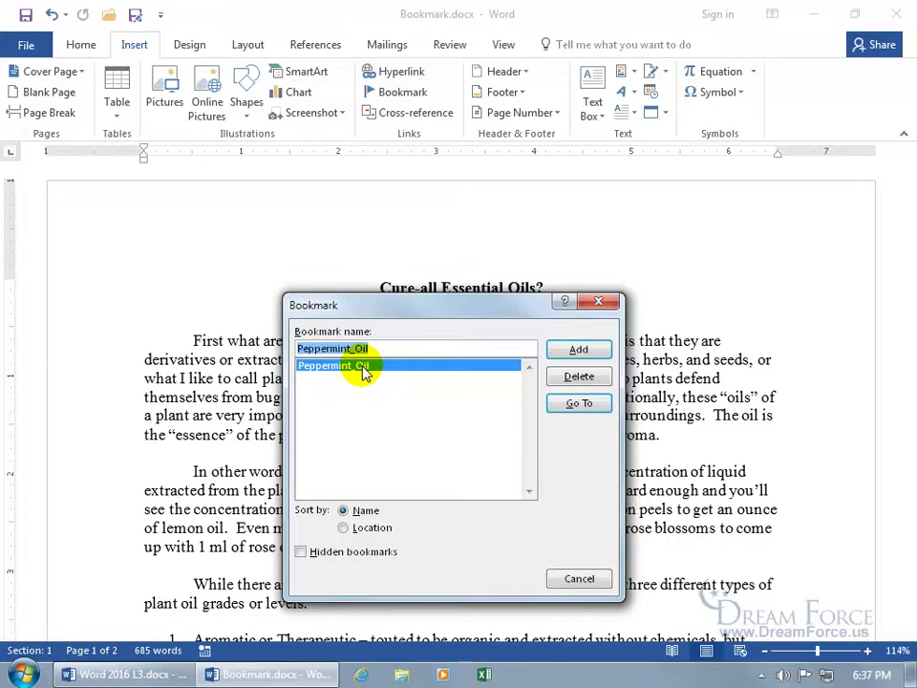
pyautogui.click(578, 405)
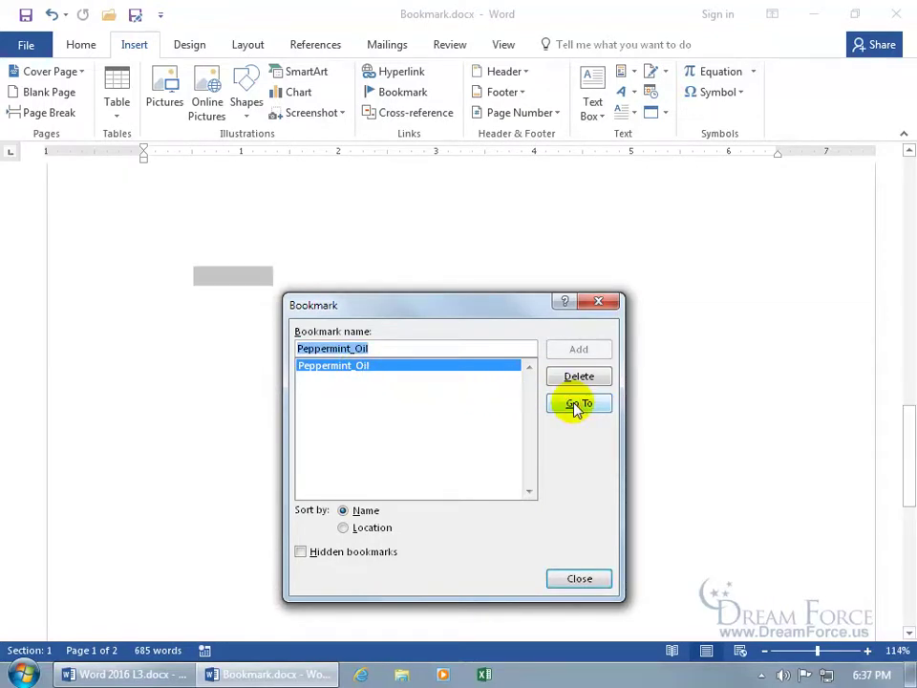
pyautogui.click(580, 578)
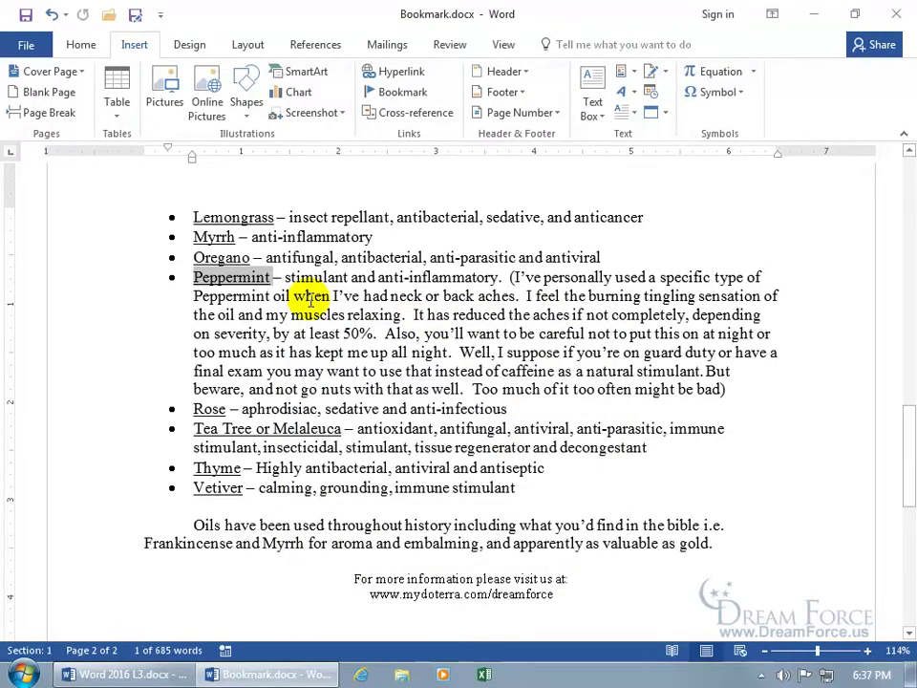
pyautogui.click(243, 278)
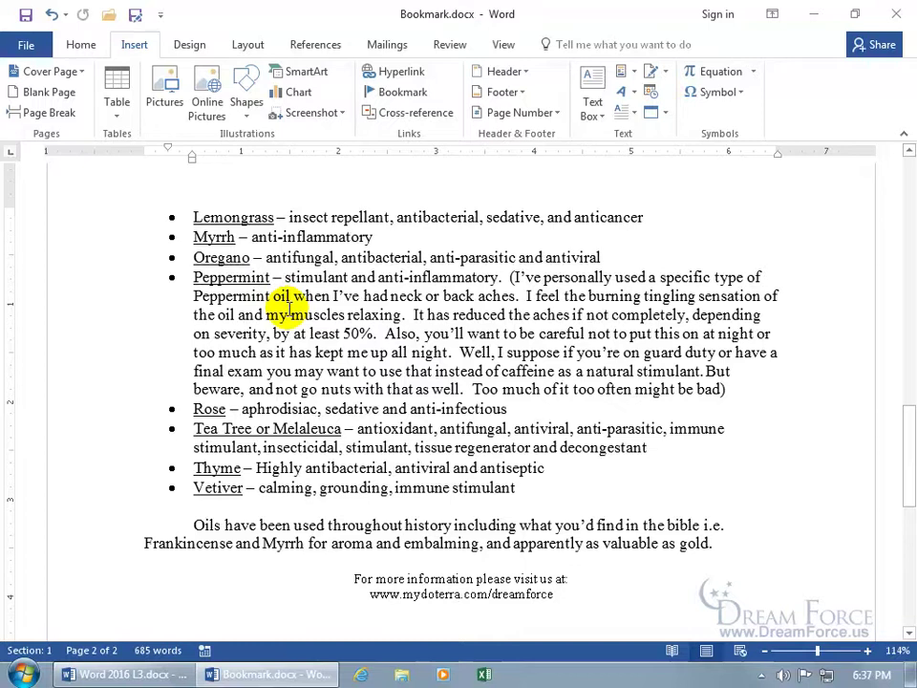
# Step: Add a bookmark named Cinnamon right after the word Cinnamon in the page 1 bullet list
pyautogui.scroll(8, 289, 307)
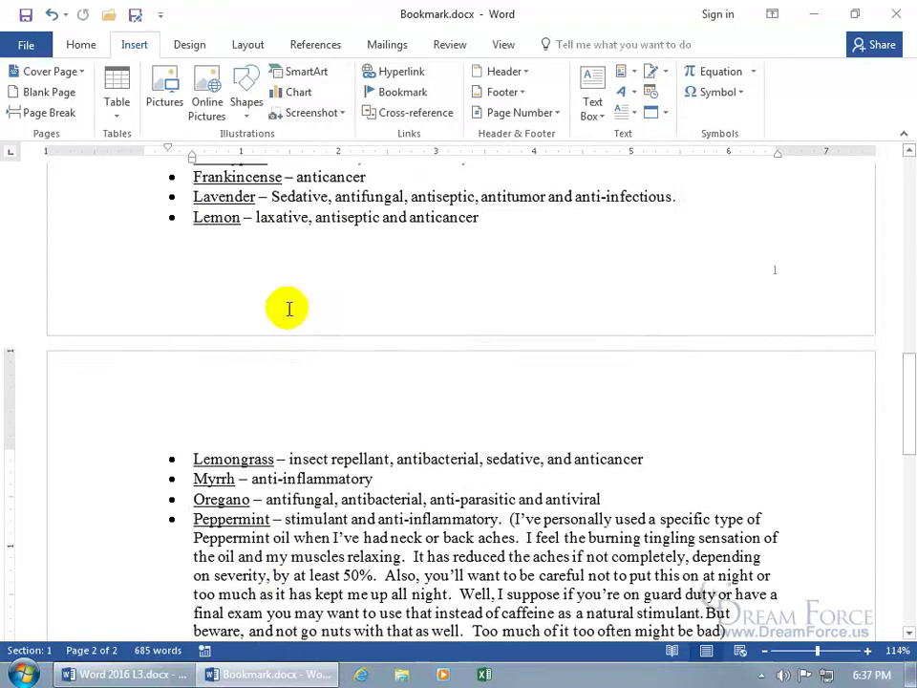
pyautogui.click(268, 341)
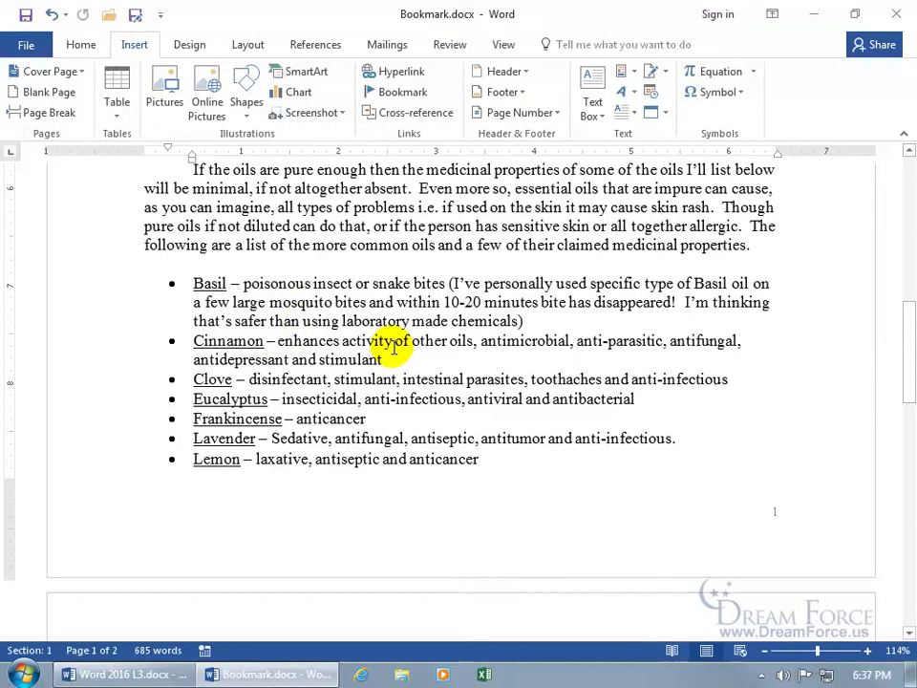
pyautogui.hotkey('ctrl', 'shift', 'F5')
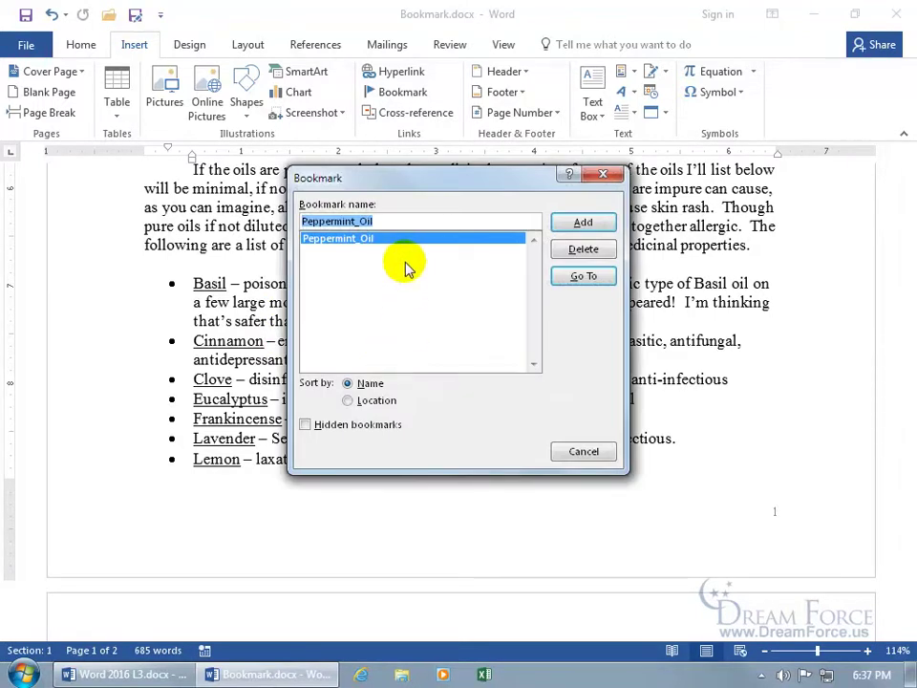
pyautogui.click(397, 221)
pyautogui.doubleClick(395, 220)
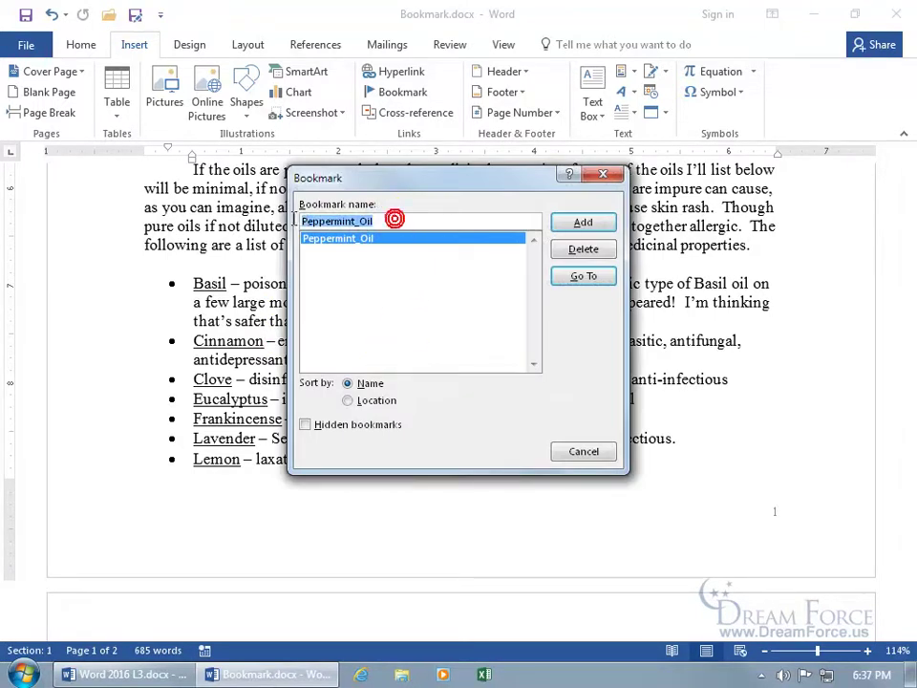
pyautogui.press('BackSpace')
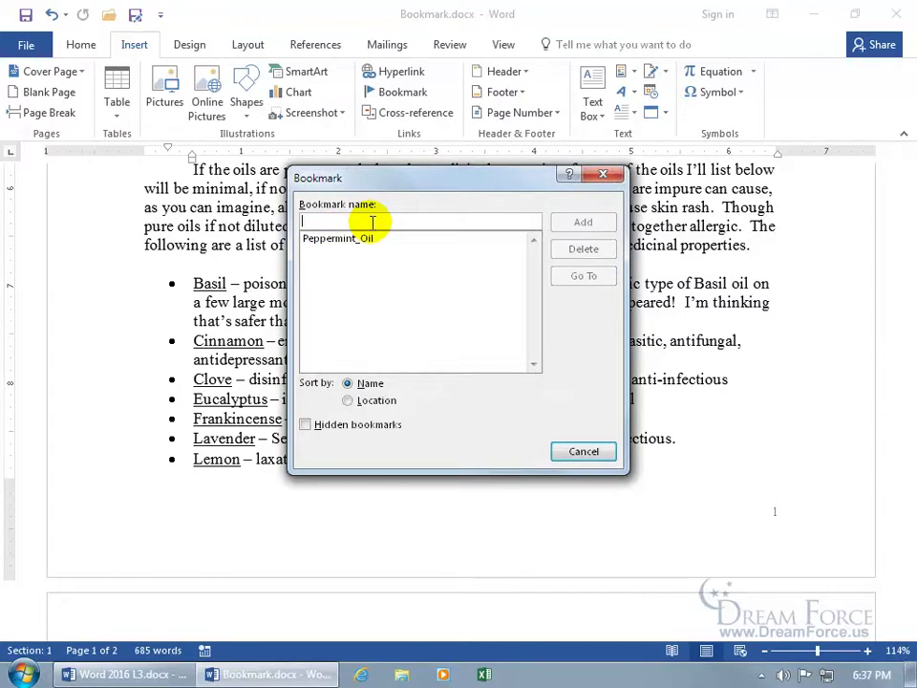
pyautogui.write('Cinnamon')
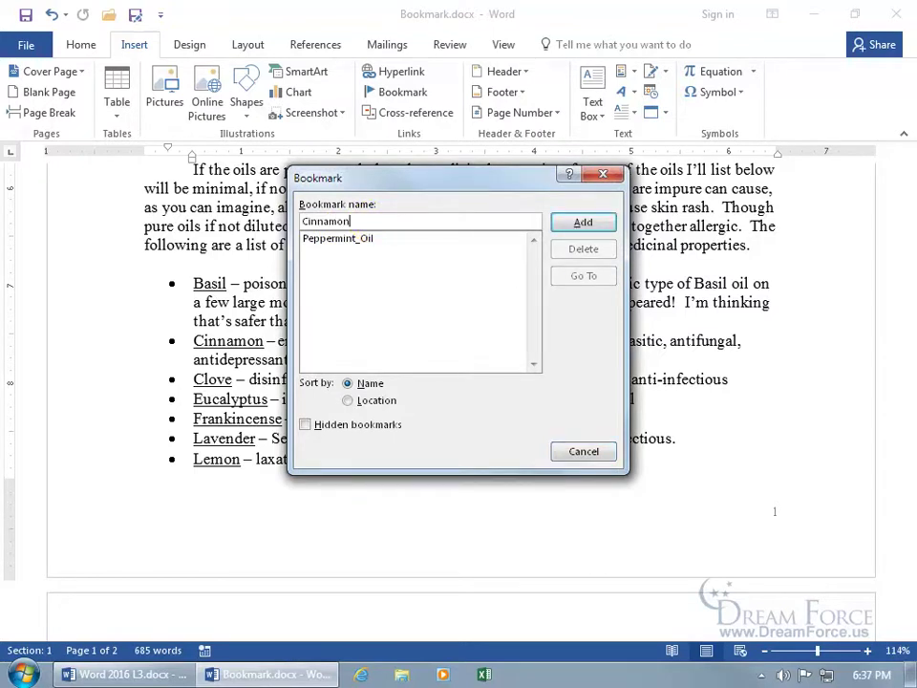
pyautogui.press('Return')
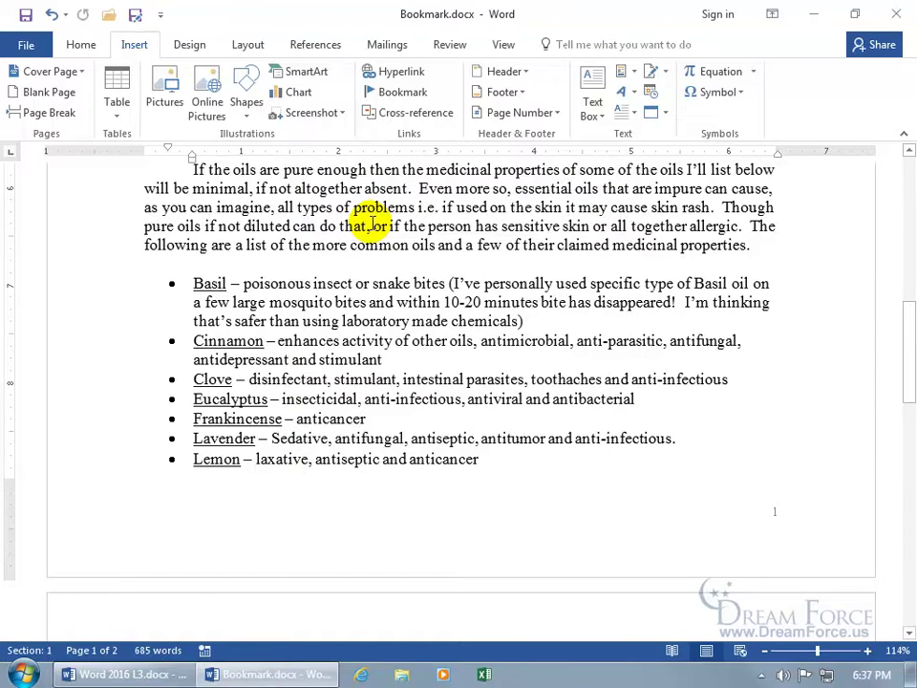
# Step: From the Tea Tree or Melaleuca bullet on page 2, use Go To to jump to the Cinnamon bookmark
pyautogui.scroll(-8, 369, 327)
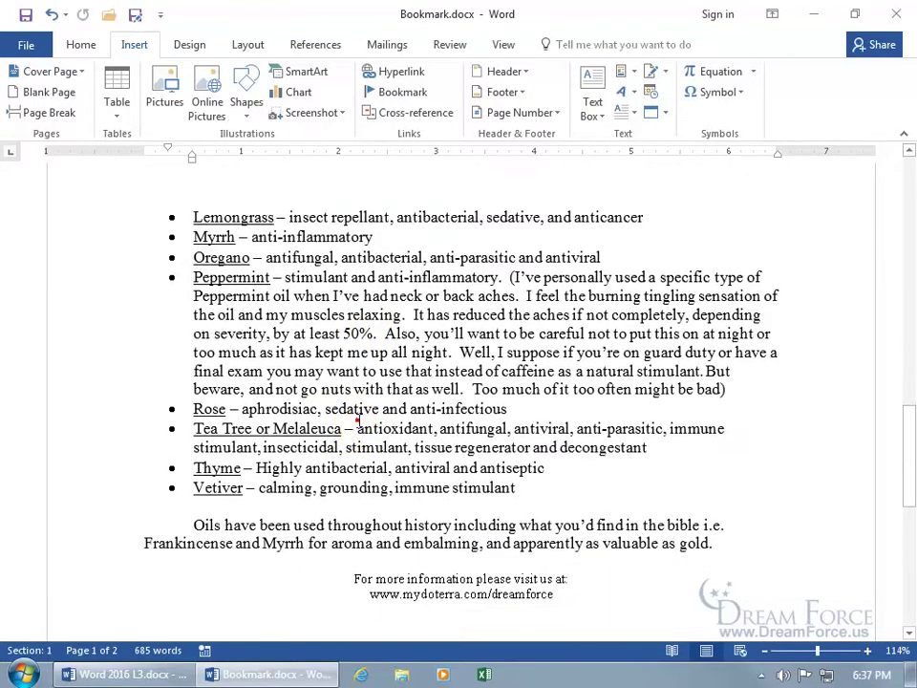
pyautogui.click(357, 420)
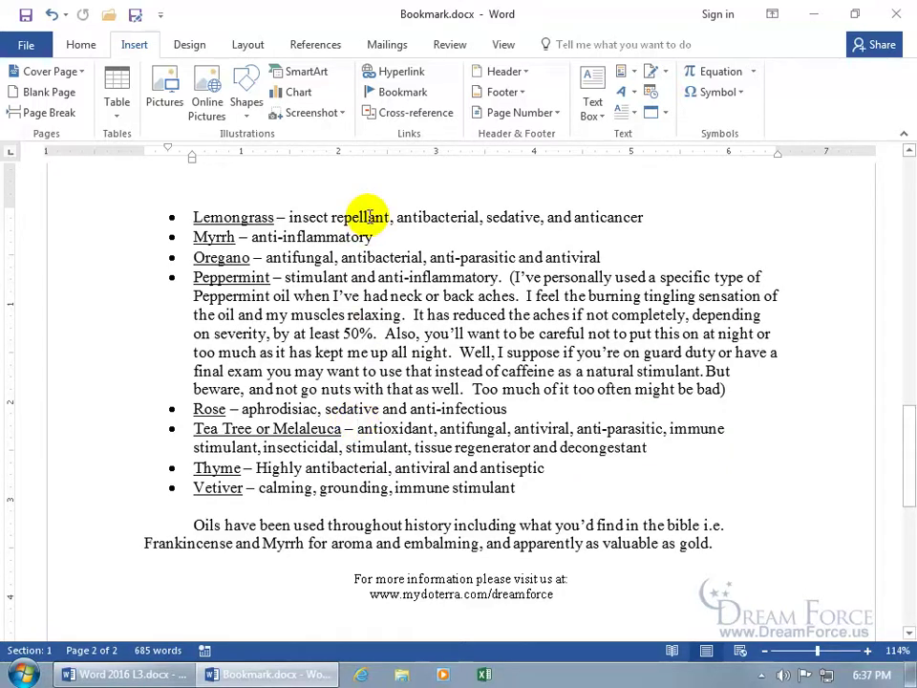
pyautogui.hotkey('ctrl', 'g')
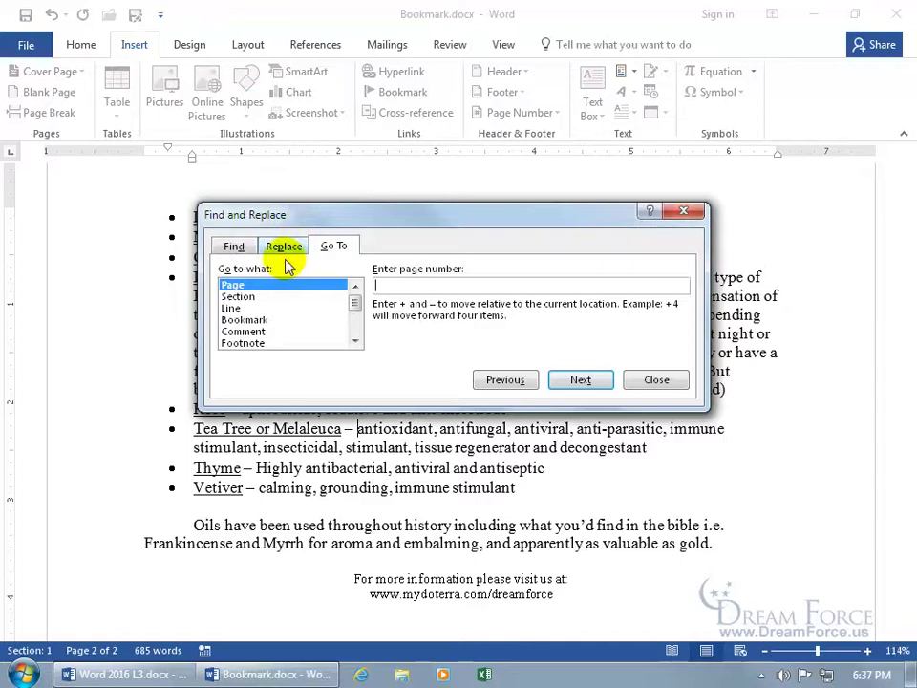
pyautogui.click(263, 323)
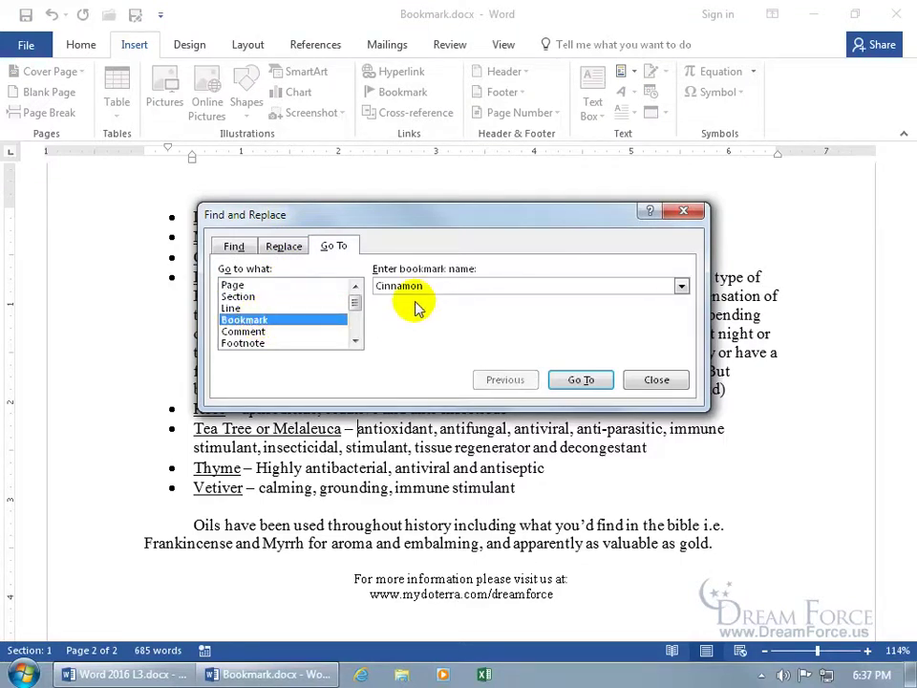
pyautogui.click(680, 285)
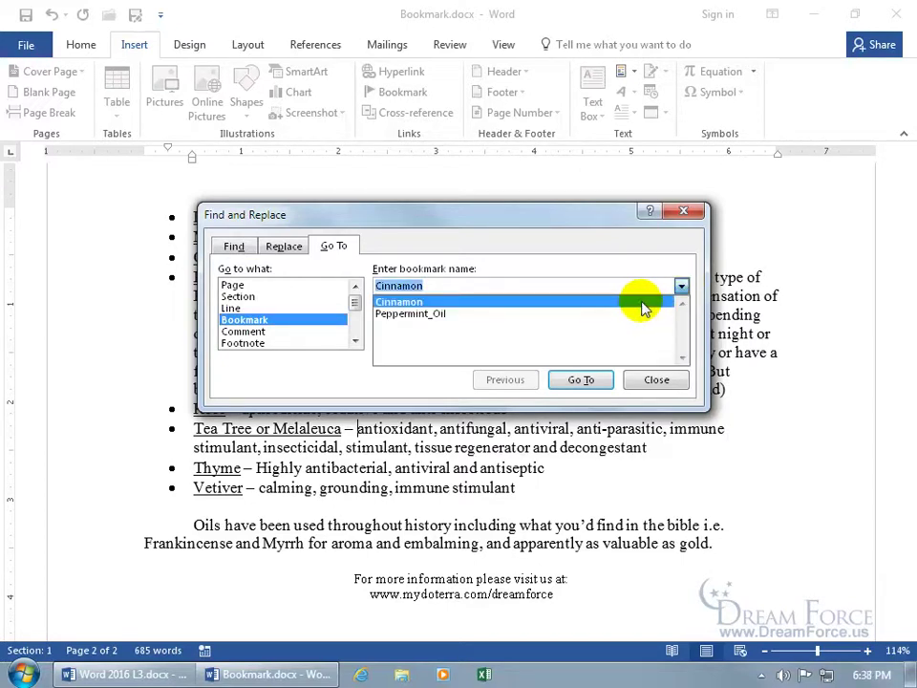
pyautogui.click(632, 304)
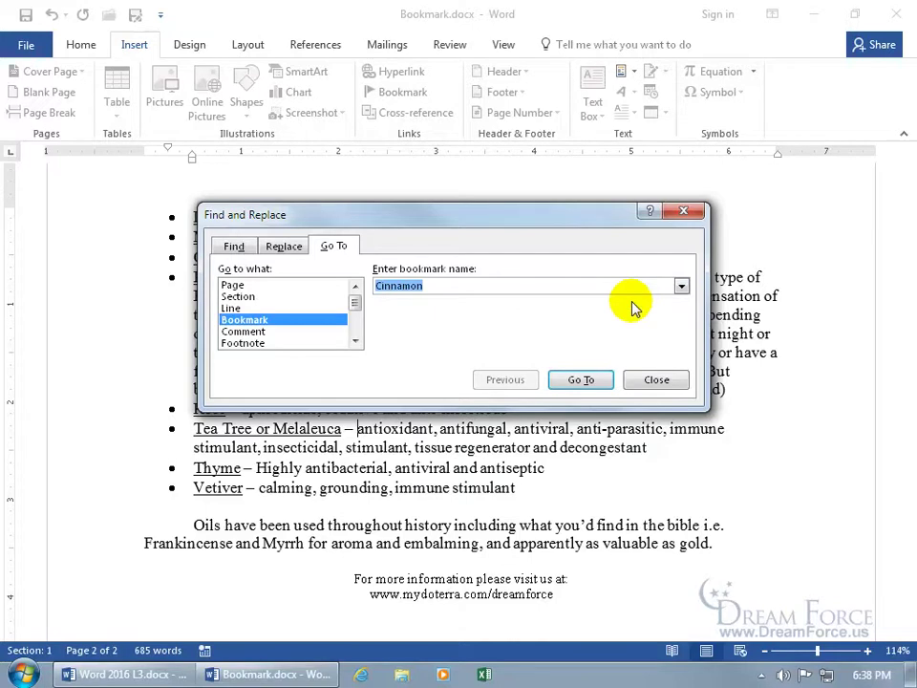
pyautogui.click(586, 379)
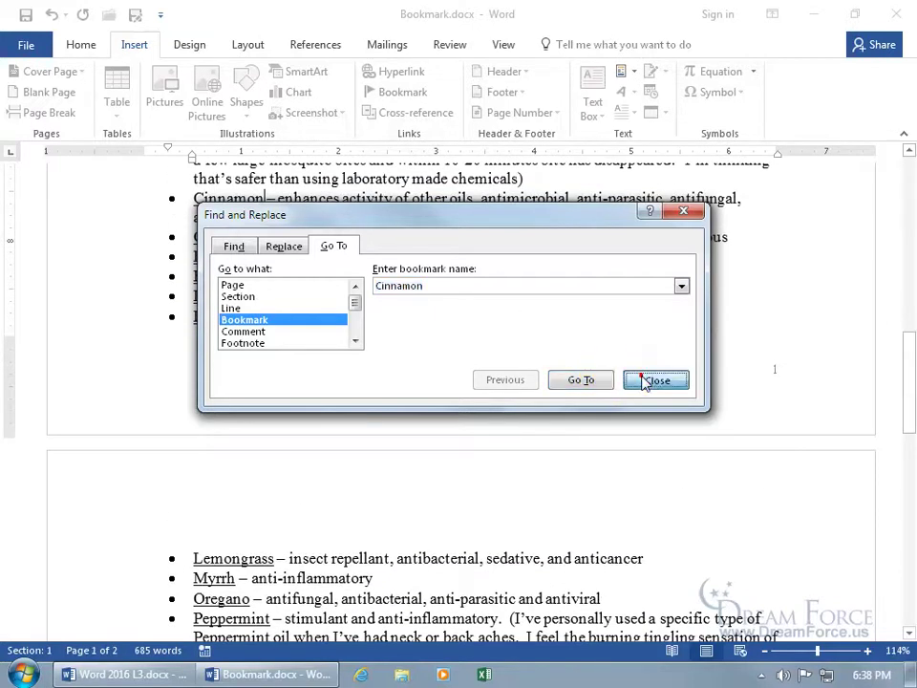
pyautogui.click(646, 380)
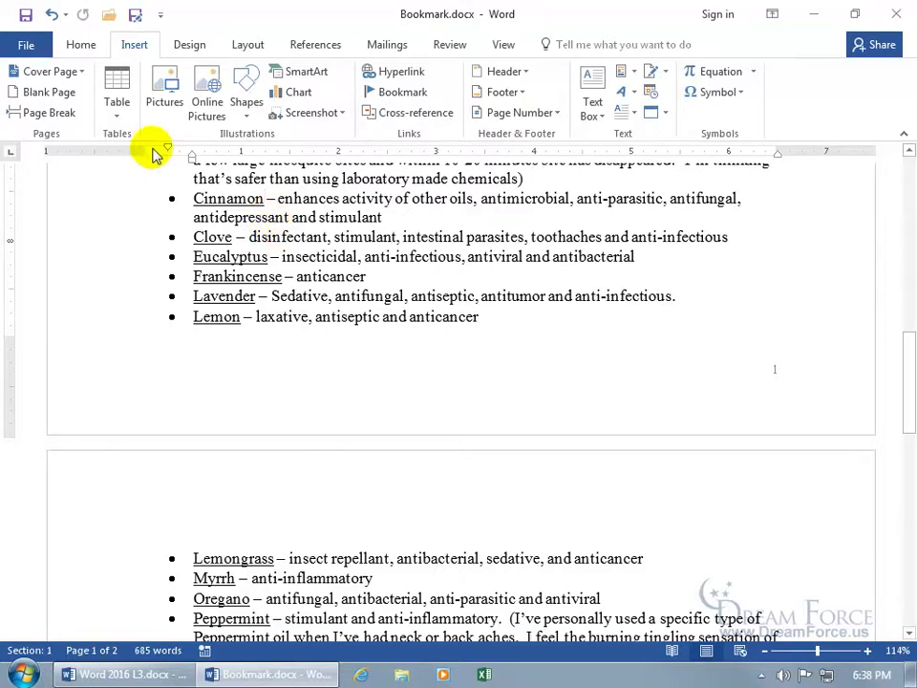
# Step: Show the paragraph marks and other hidden formatting symbols in the document
pyautogui.click(84, 45)
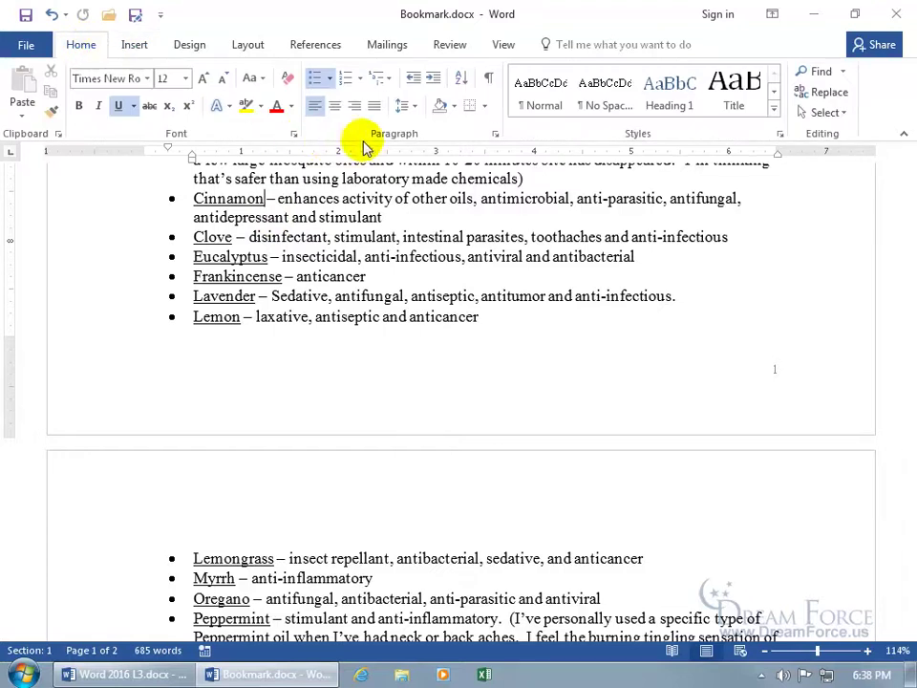
pyautogui.click(489, 77)
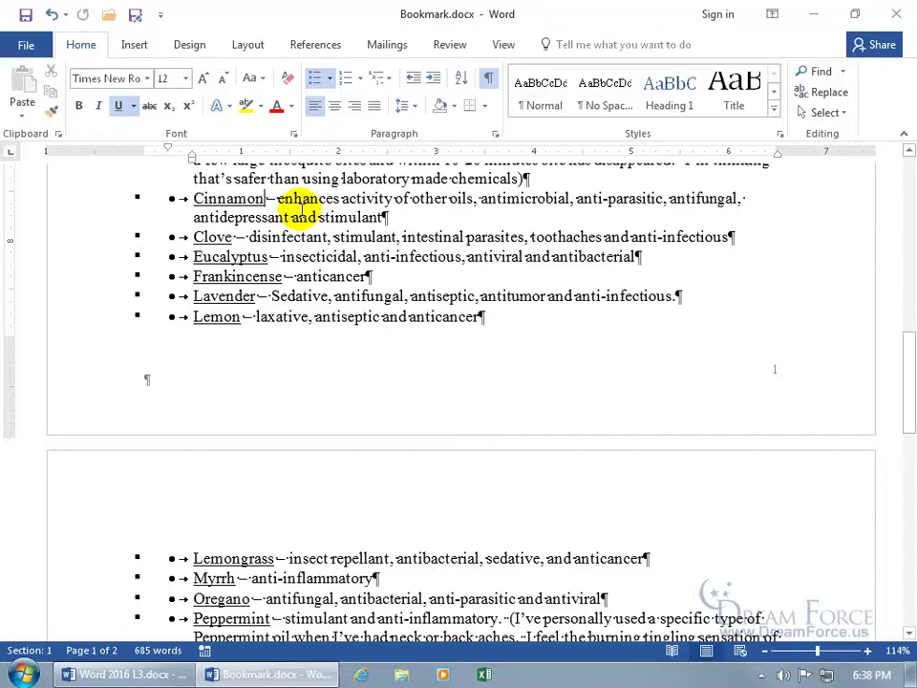
# Step: Hide the formatting marks and turn on the Show bookmarks option in the advanced document content settings
pyautogui.click(489, 78)
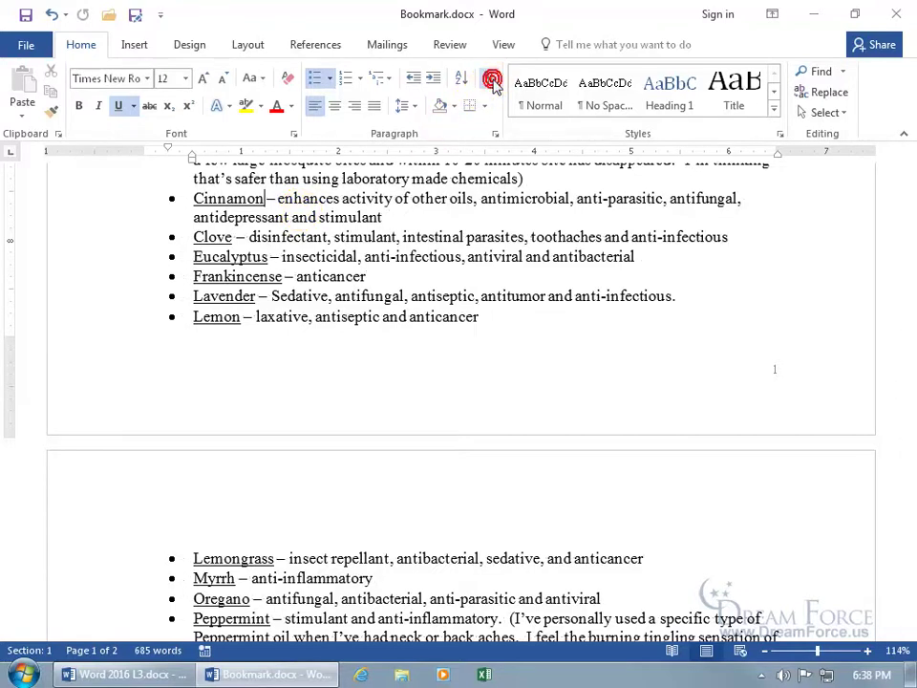
pyautogui.click(26, 41)
pyautogui.click(72, 567)
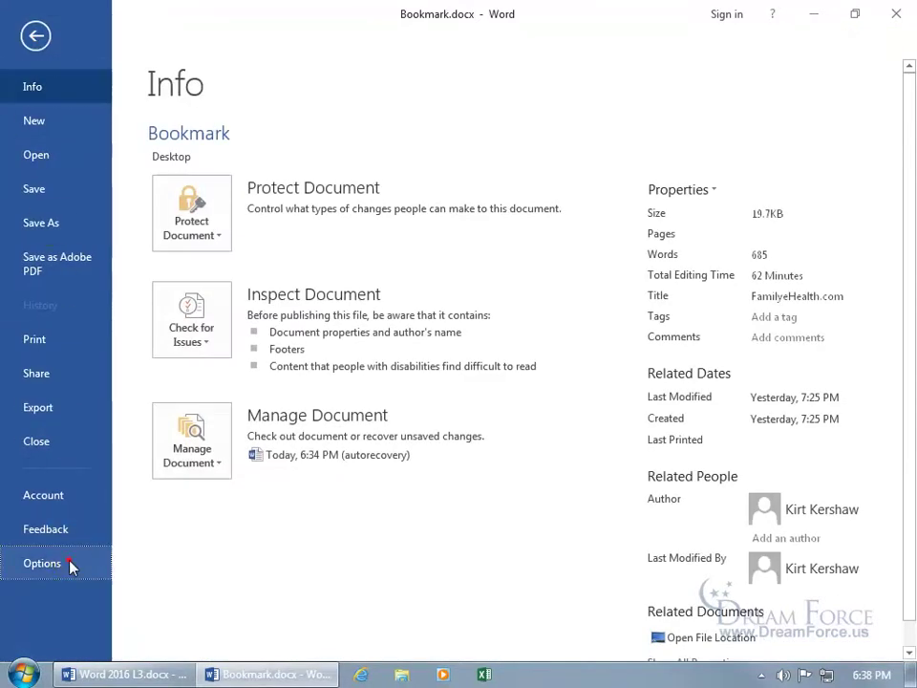
pyautogui.click(151, 216)
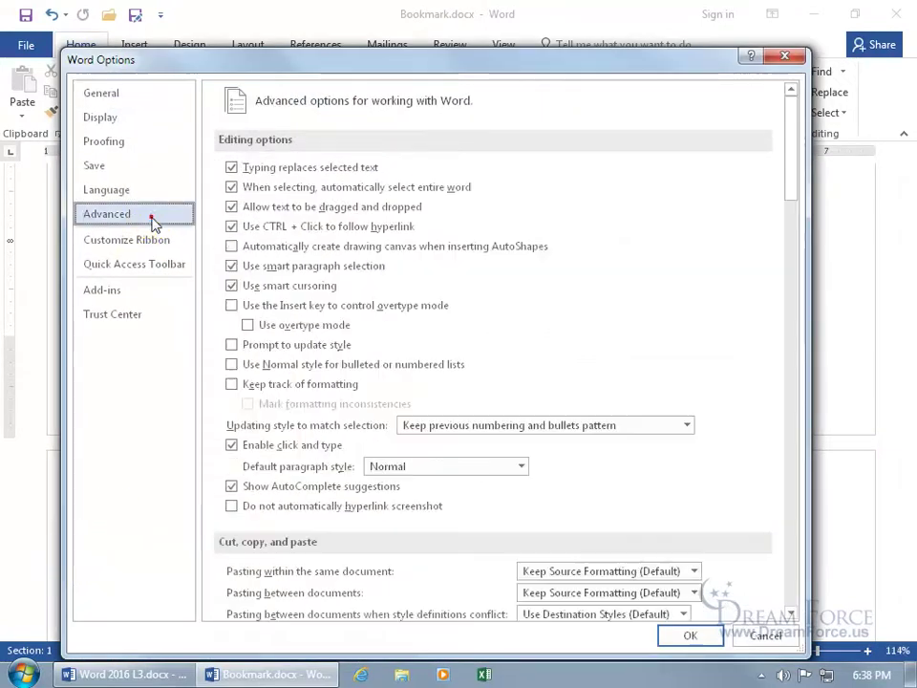
pyautogui.moveTo(790, 182); pyautogui.dragTo(794, 331)
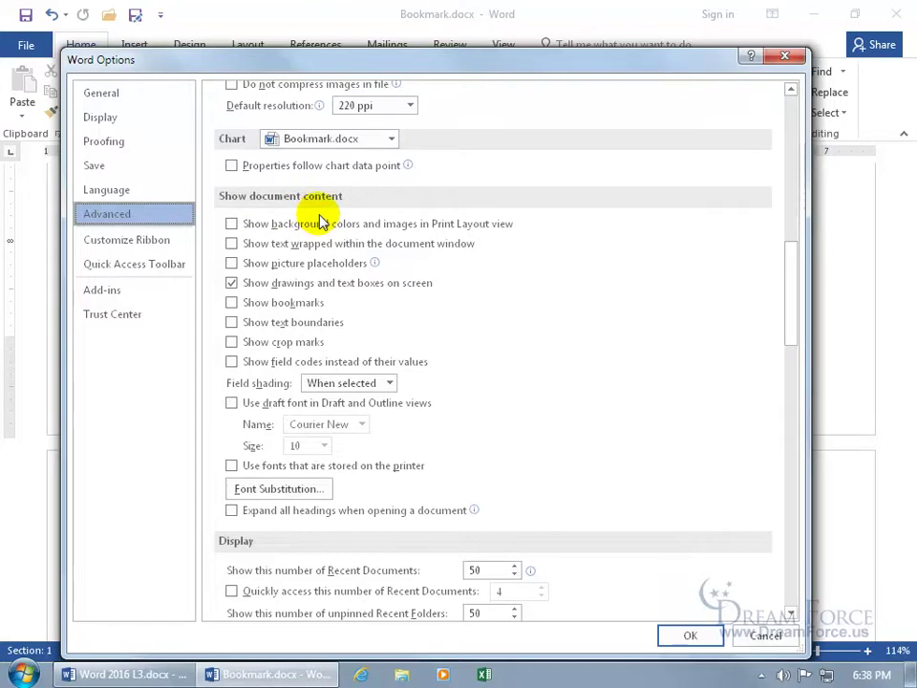
pyautogui.click(231, 303)
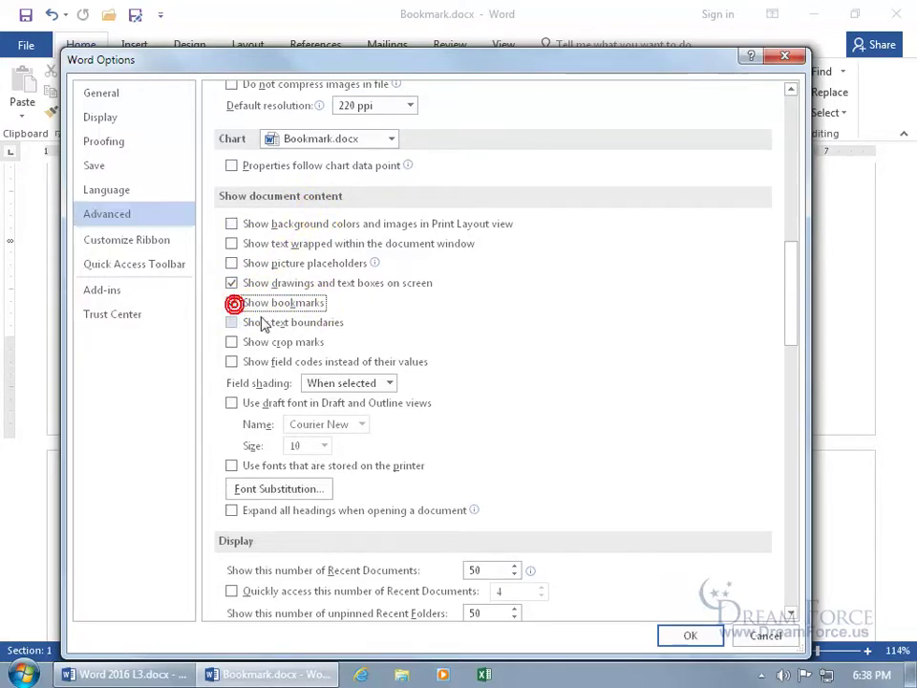
pyautogui.click(684, 634)
pyautogui.scroll(2, 484, 478)
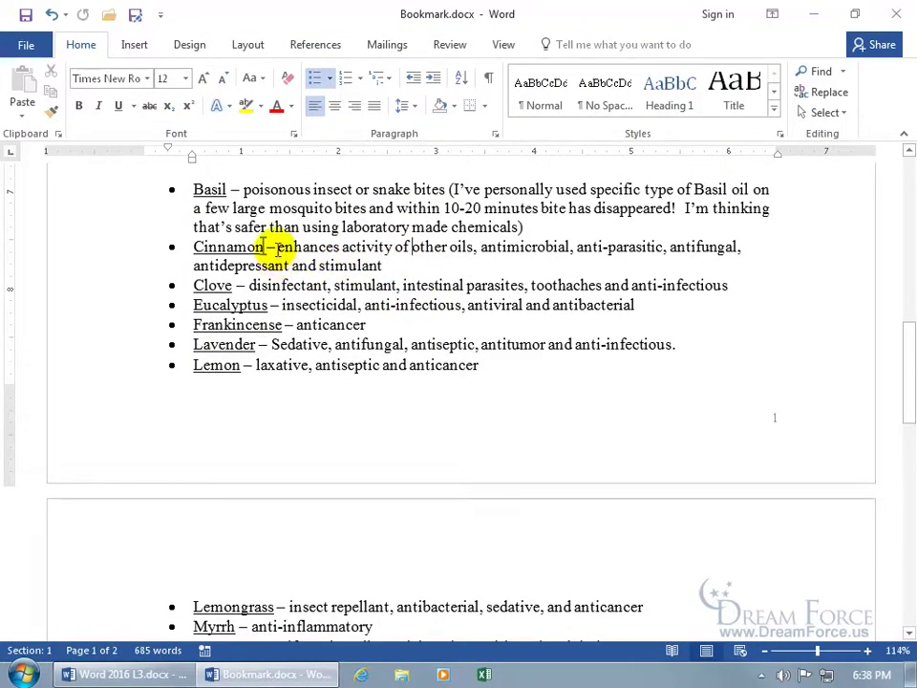
# Step: Try deleting the bracketed bookmarked word Peppermint from its page 2 bullet, and undo the deletion
pyautogui.scroll(-5, 333, 395)
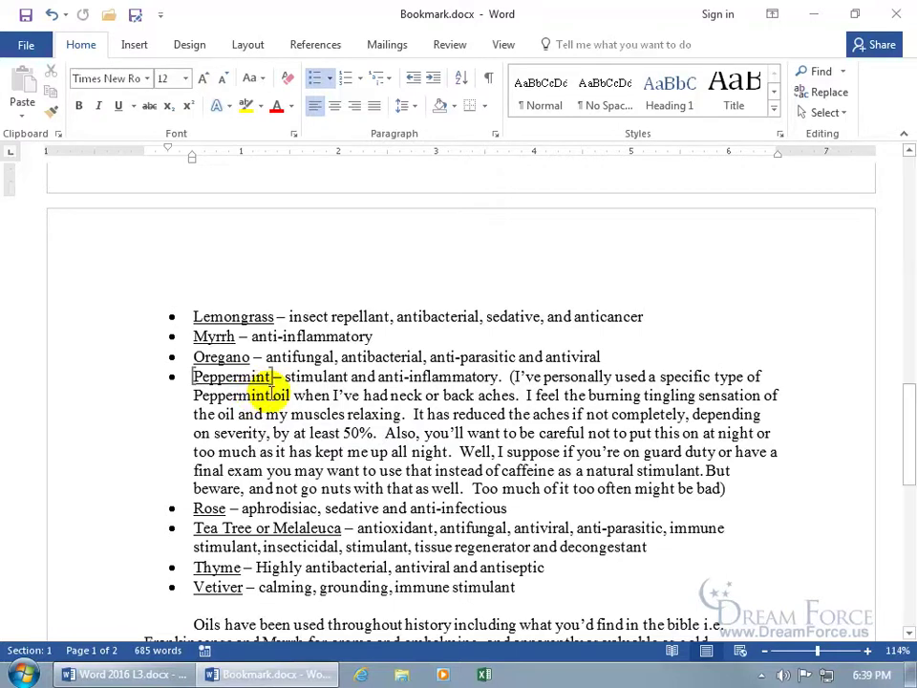
pyautogui.click(272, 378)
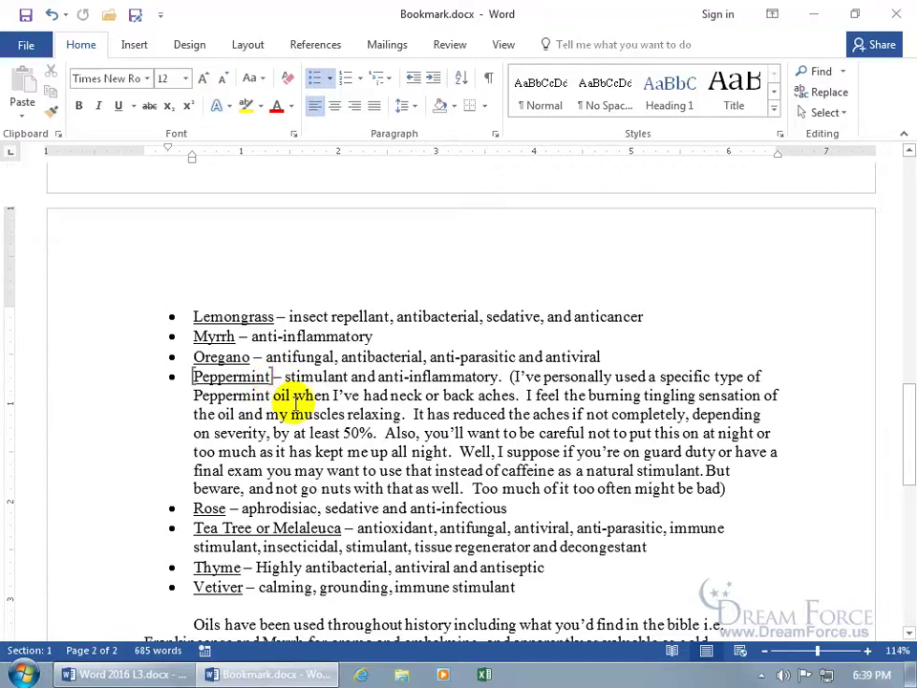
pyautogui.press('BackSpace')
pyautogui.press('BackSpace')
pyautogui.press('BackSpace')
pyautogui.press('BackSpace')
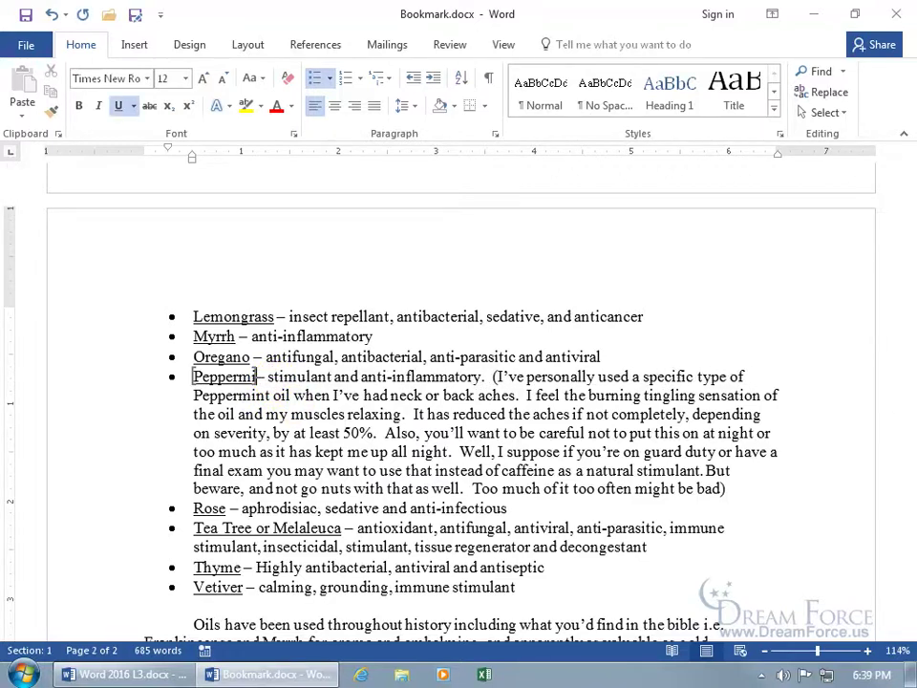
pyautogui.press('BackSpace')
pyautogui.press('BackSpace')
pyautogui.press('BackSpace')
pyautogui.press('BackSpace')
pyautogui.press('BackSpace')
pyautogui.press('BackSpace')
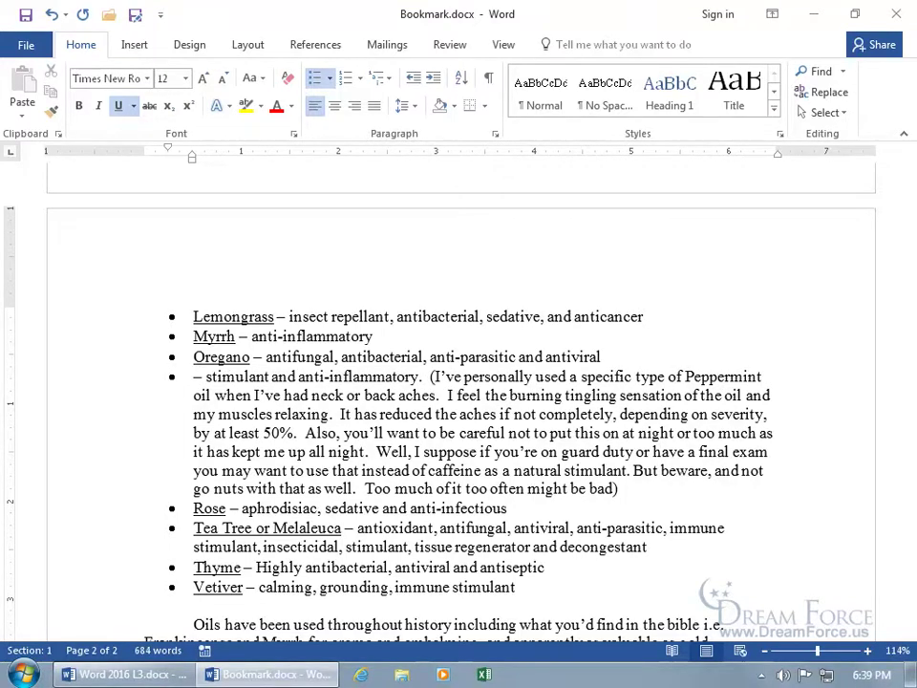
pyautogui.click(50, 14)
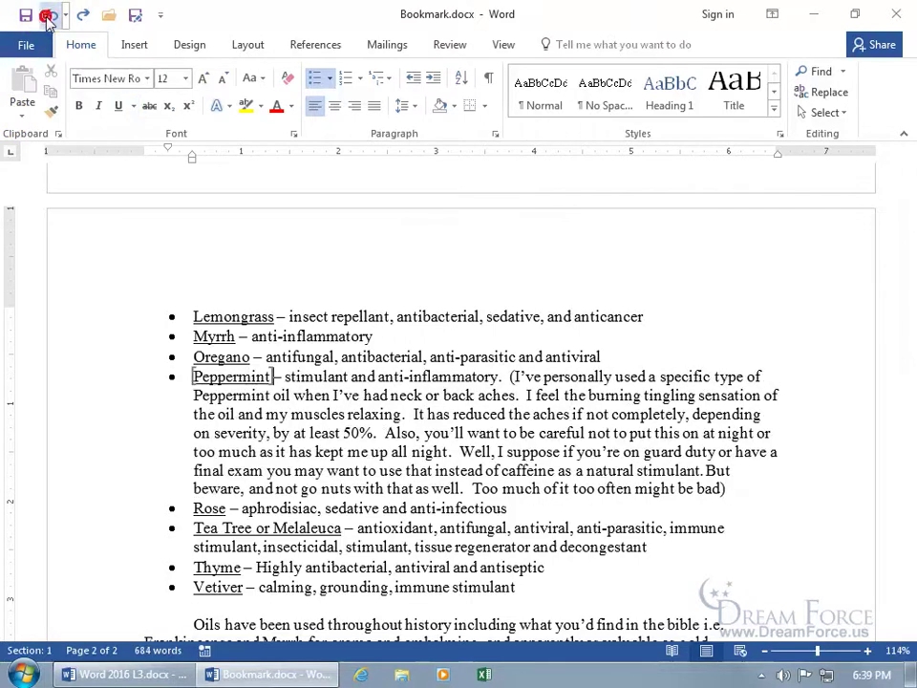
# Step: Delete the word Cinnamon backward from its bookmark marker until its bullet merges with the Basil bullet
pyautogui.scroll(6, 179, 258)
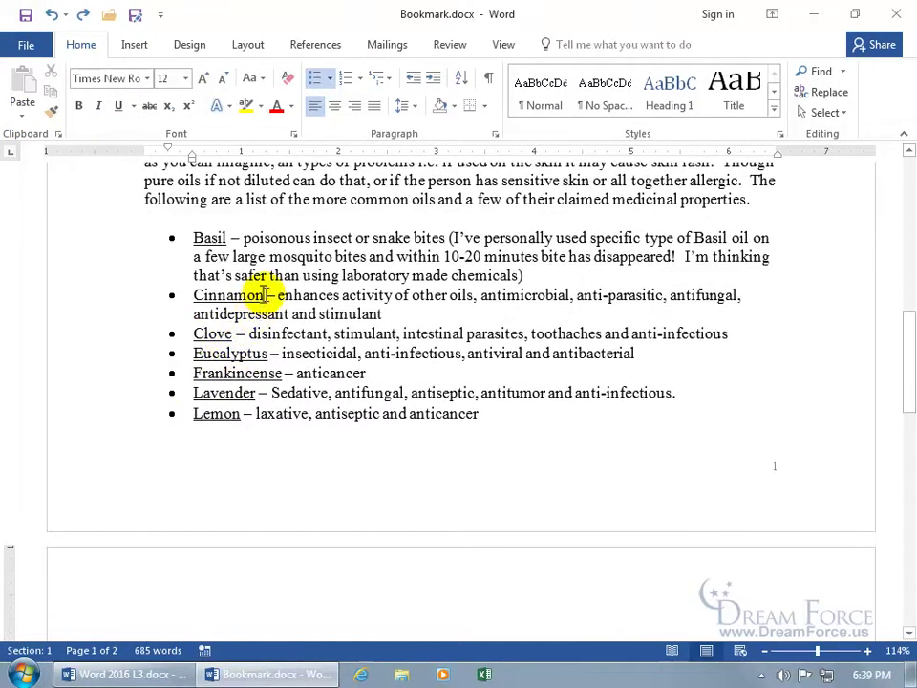
pyautogui.click(263, 294)
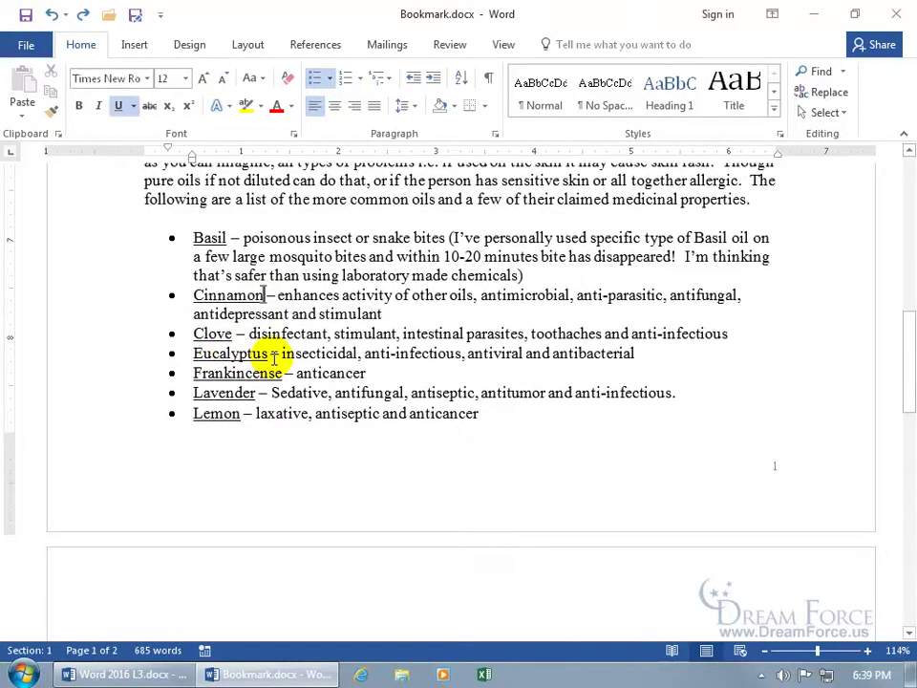
pyautogui.press('BackSpace')
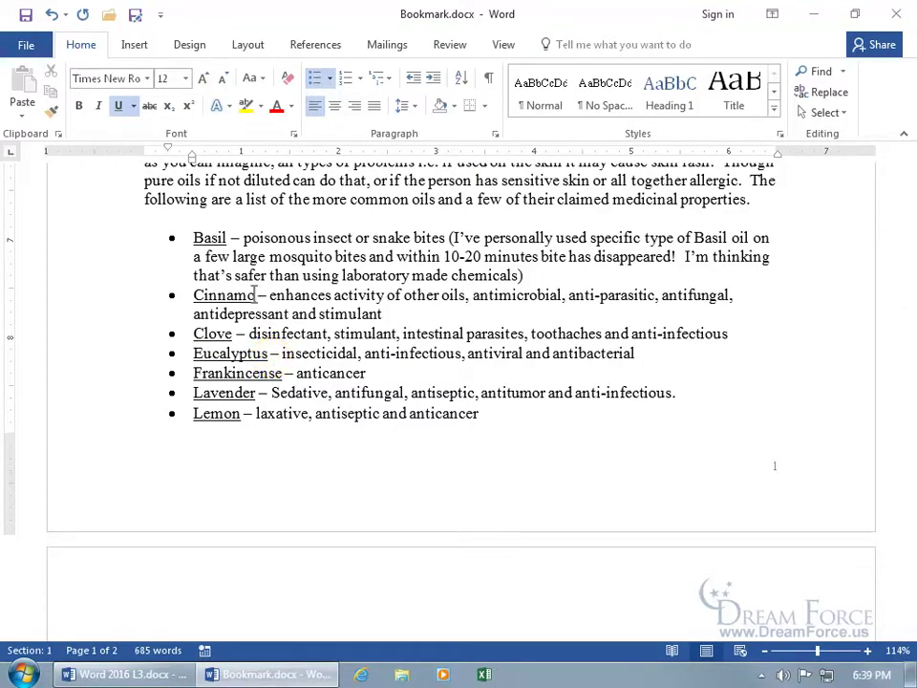
pyautogui.press('BackSpace')
pyautogui.press('BackSpace')
pyautogui.press('BackSpace')
pyautogui.press('BackSpace')
pyautogui.press('BackSpace')
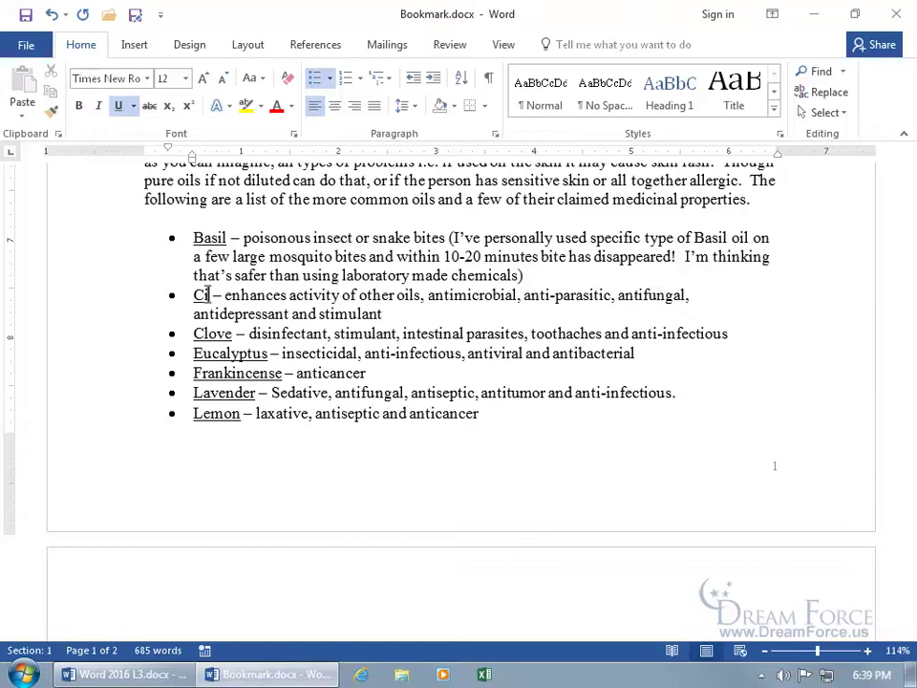
pyautogui.press('BackSpace')
pyautogui.press('BackSpace')
pyautogui.press('BackSpace')
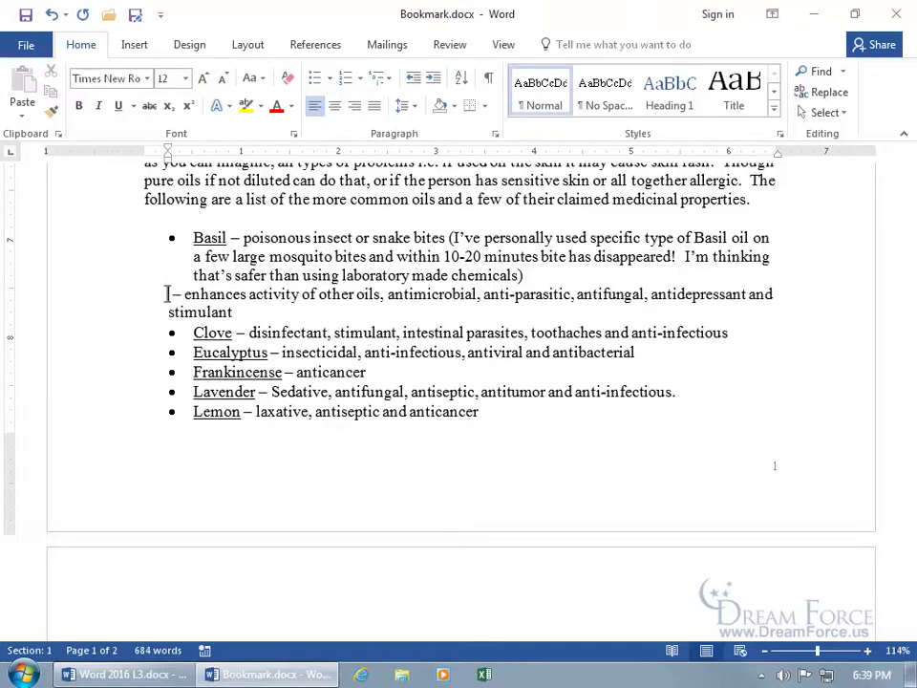
pyautogui.press('BackSpace')
pyautogui.press('BackSpace')
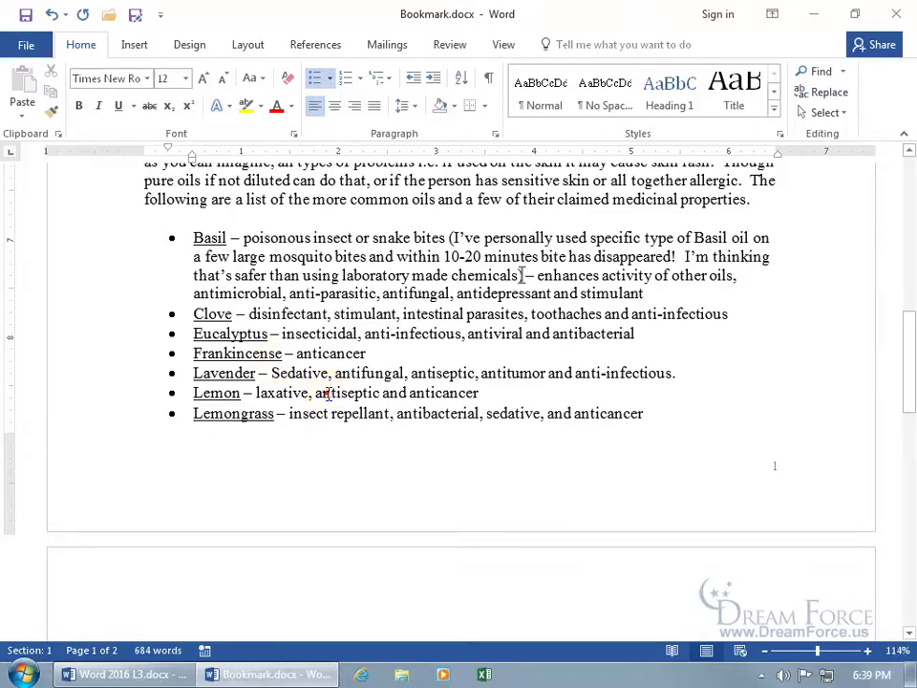
# Step: From the Lemon bullet, use Go To to jump to the Cinnamon bookmark and close the dialog
pyautogui.hotkey('ctrl', 'g')
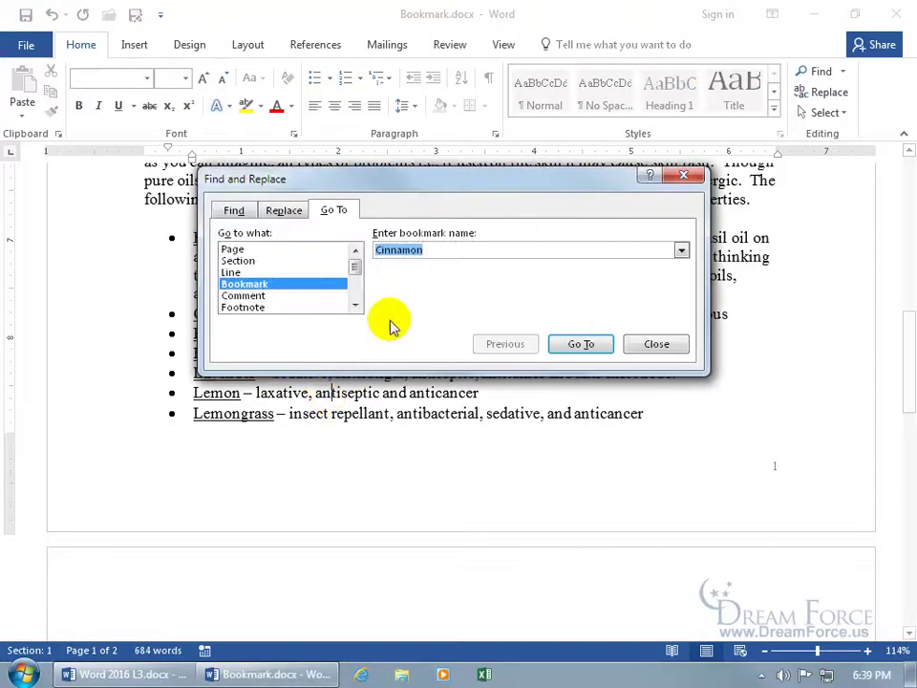
pyautogui.click(594, 344)
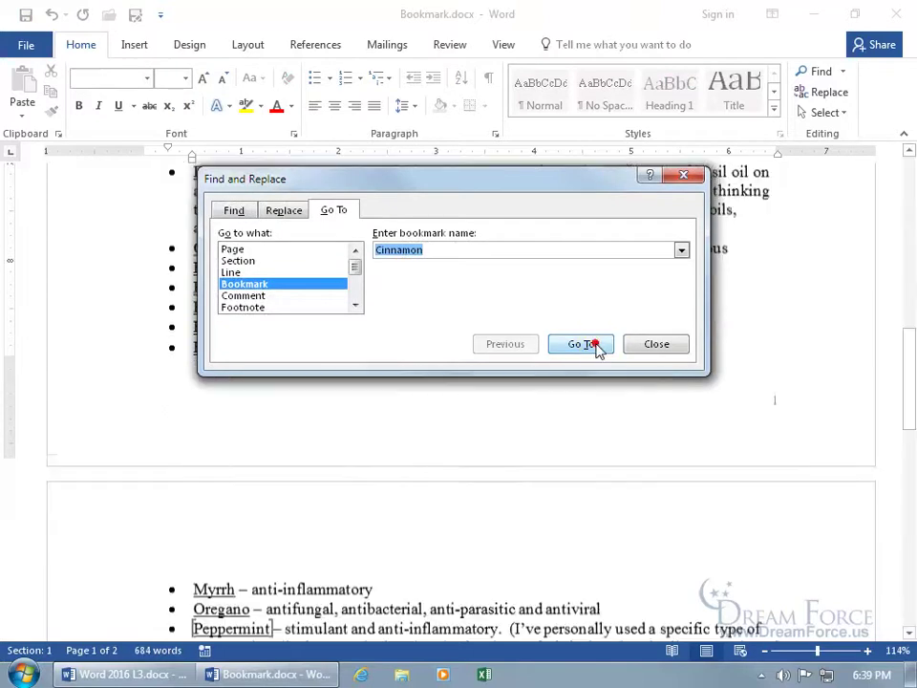
pyautogui.click(655, 345)
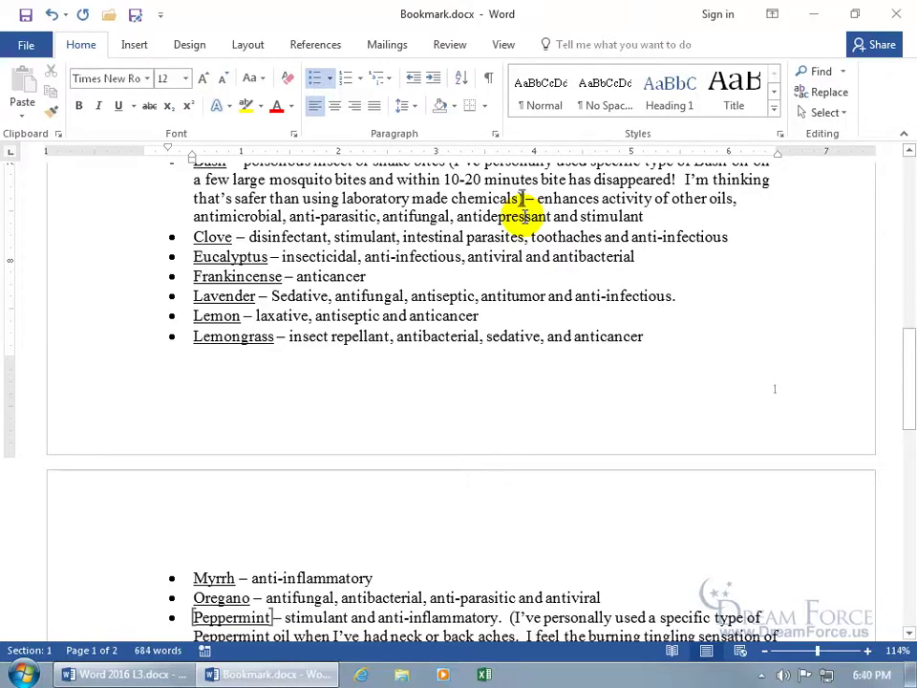
# Step: Undo the bullet merge and the deletion of the word Cinnamon
pyautogui.click(51, 15)
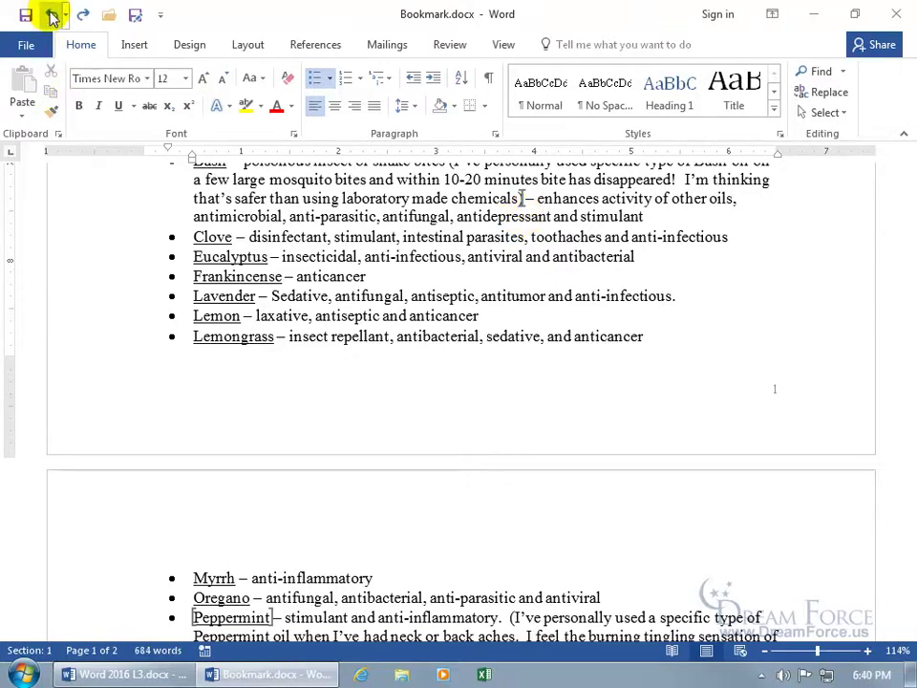
pyautogui.click(52, 15)
pyautogui.click(52, 16)
pyautogui.click(51, 16)
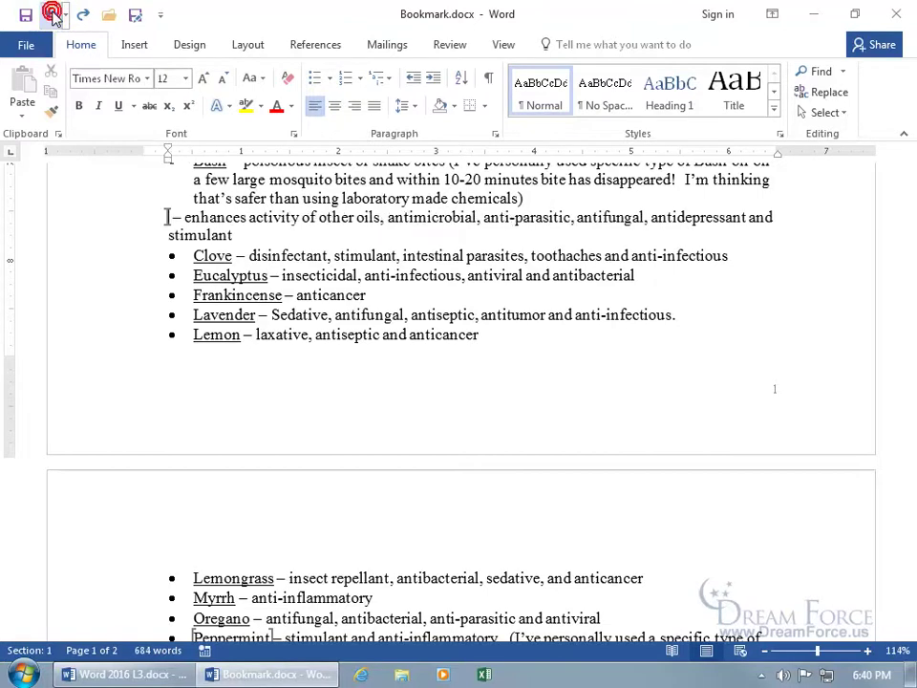
pyautogui.click(52, 16)
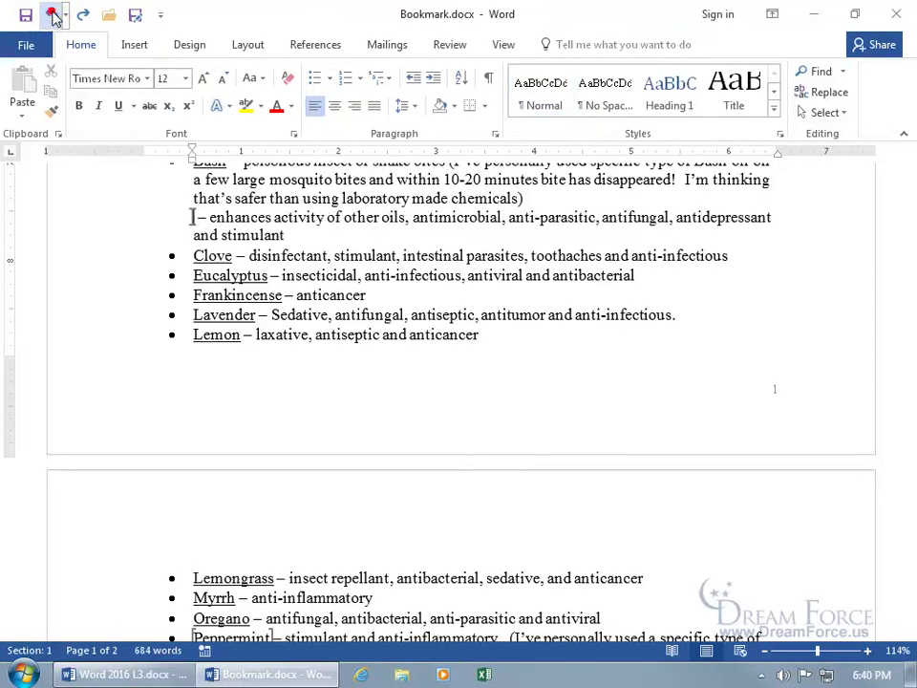
pyautogui.click(52, 16)
pyautogui.click(51, 15)
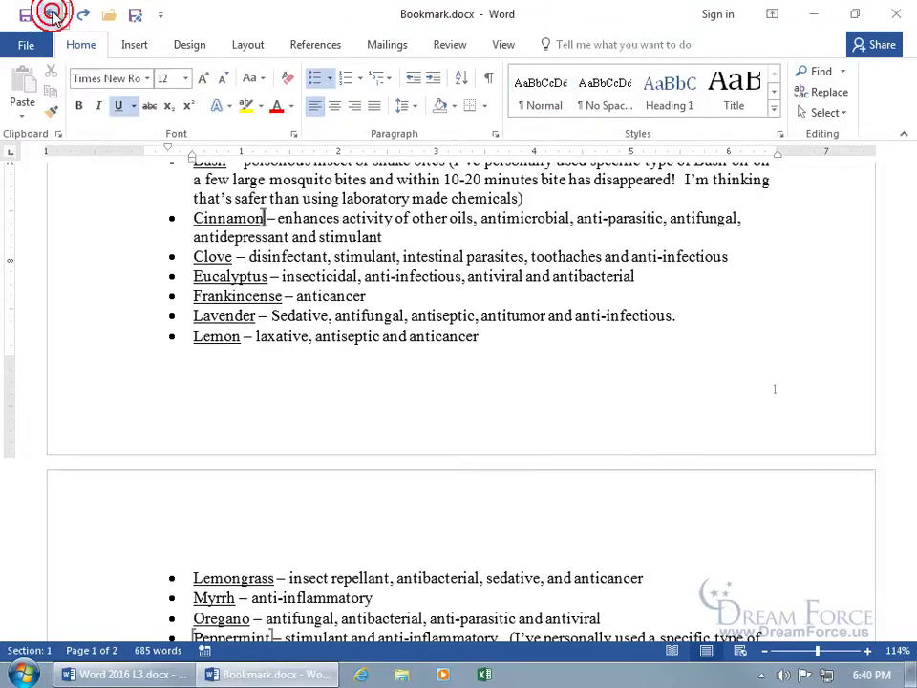
# Step: Try deleting characters on both sides of the Cinnamon bookmark marker, including the dash and the start of enhances
pyautogui.press('BackSpace')
pyautogui.press('Delete')
pyautogui.click(299, 238)
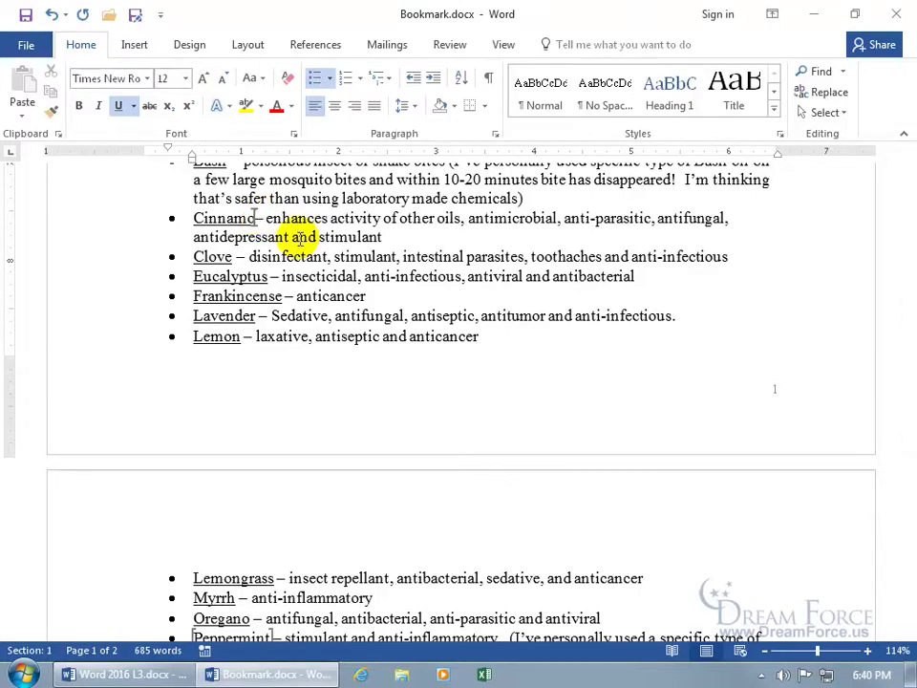
pyautogui.press('BackSpace')
pyautogui.press('Delete')
pyautogui.press('Delete')
pyautogui.press('Delete')
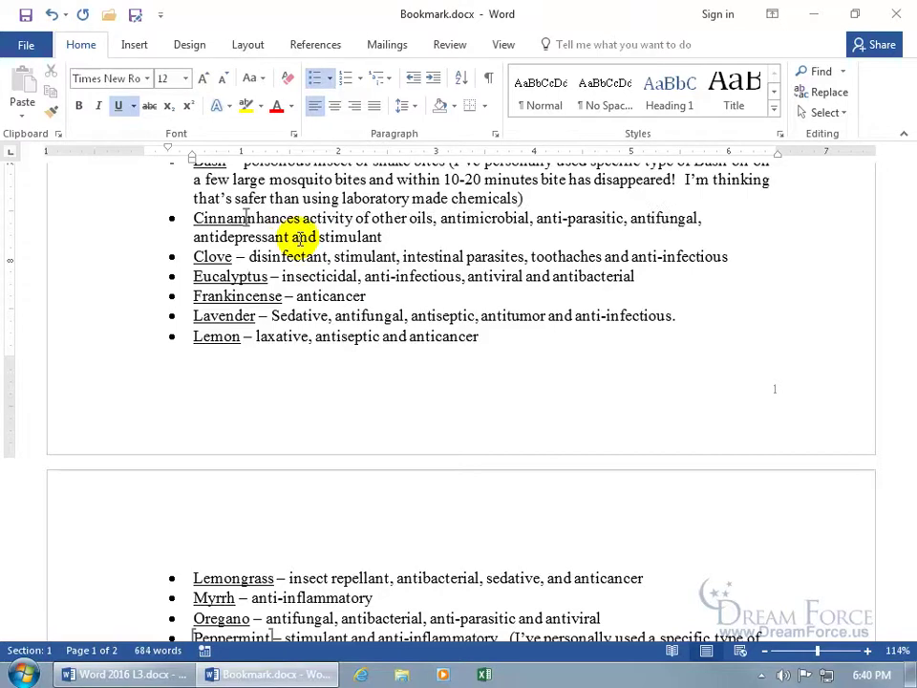
pyautogui.press('Delete')
pyautogui.press('BackSpace')
pyautogui.press('BackSpace')
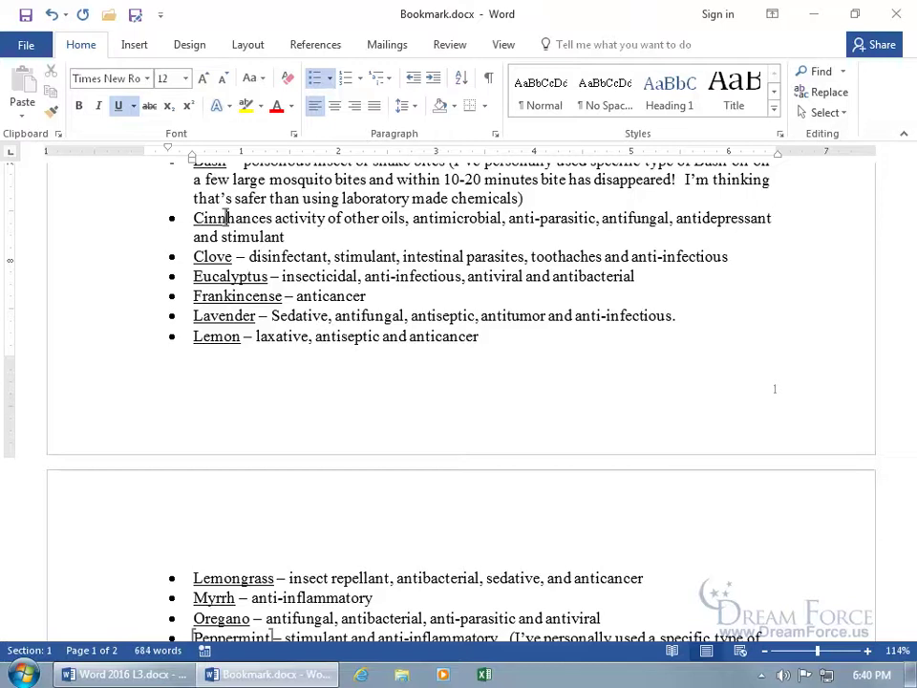
# Step: Undo all the character deletions around the Cinnamon bookmark marker
pyautogui.click(51, 16)
pyautogui.click(51, 16)
pyautogui.click(50, 16)
pyautogui.click(51, 16)
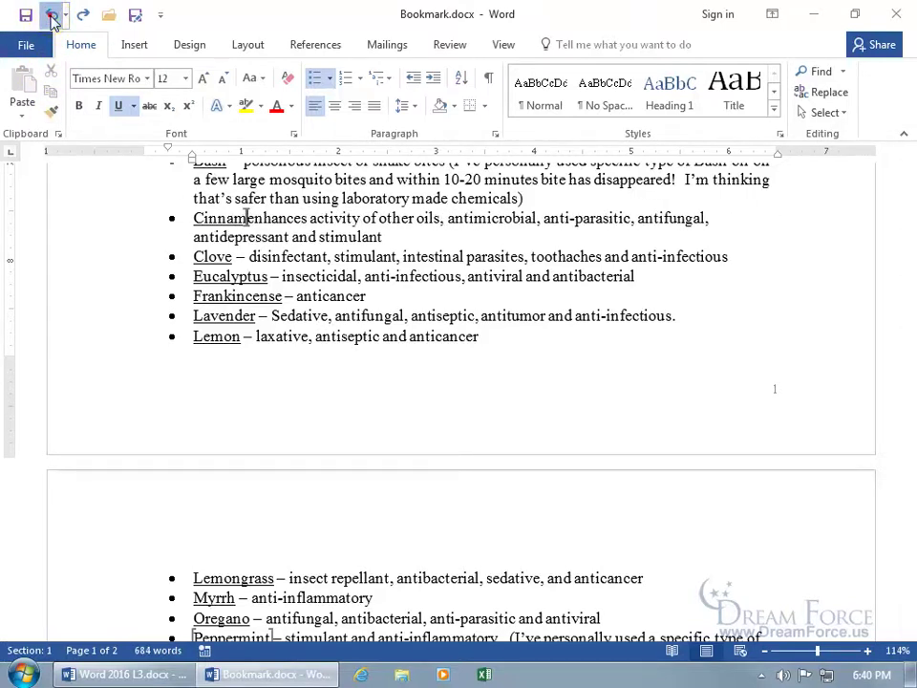
pyautogui.click(51, 15)
pyautogui.click(51, 15)
pyautogui.click(51, 15)
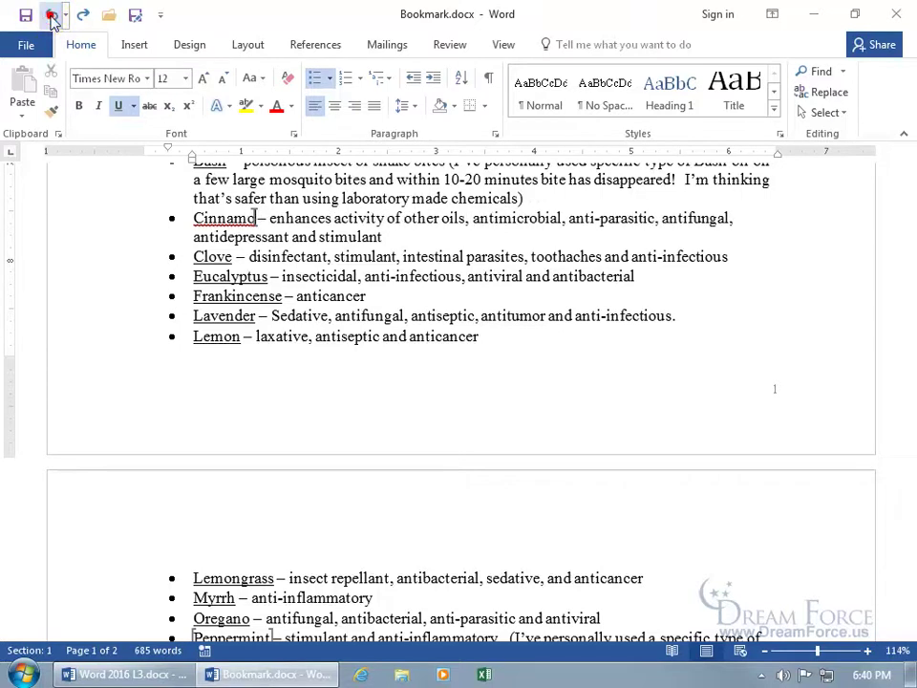
pyautogui.click(51, 15)
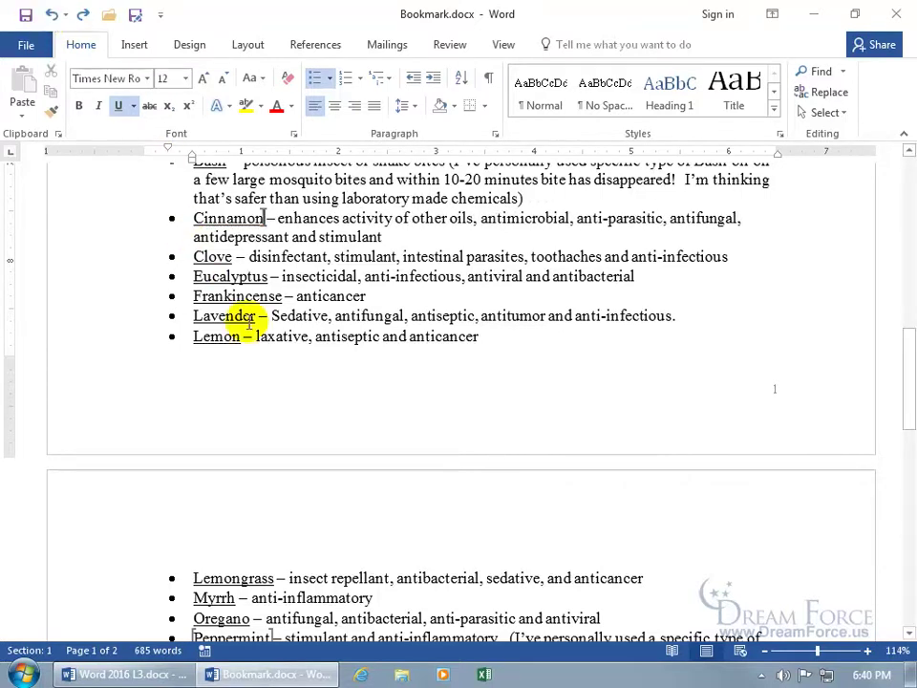
# Step: Delete the Cinnamon bookmark from the list of bookmarks and close the dialog
pyautogui.scroll(-1, 272, 459)
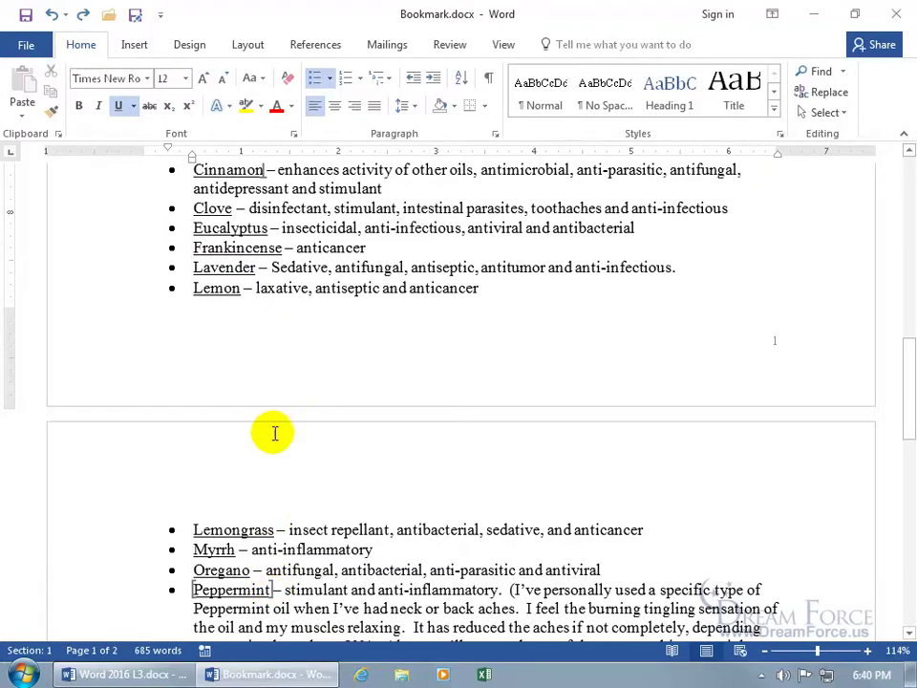
pyautogui.scroll(1, 273, 425)
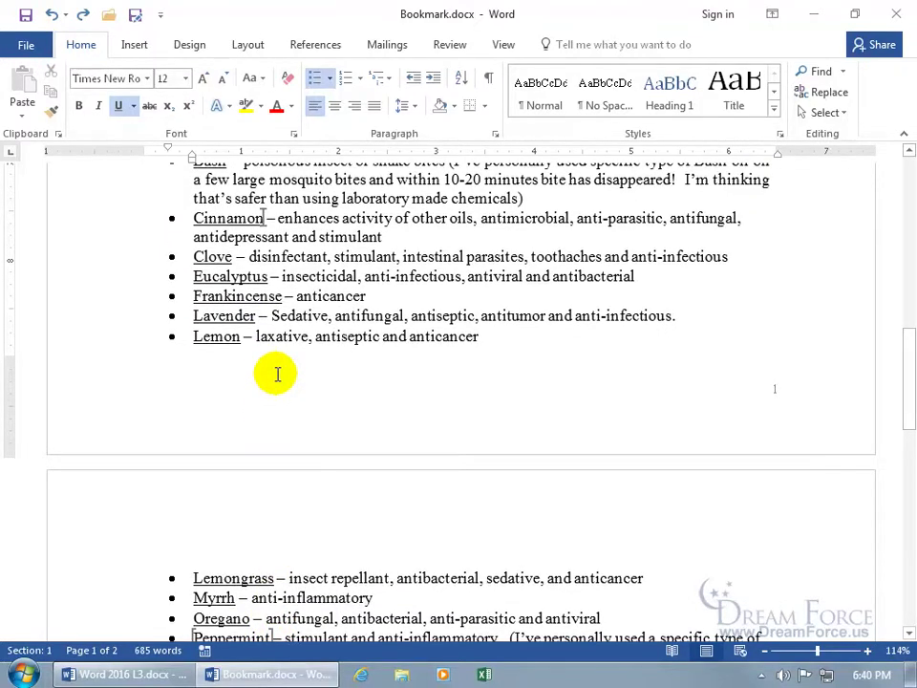
pyautogui.hotkey('ctrl', 'shift', 'F5')
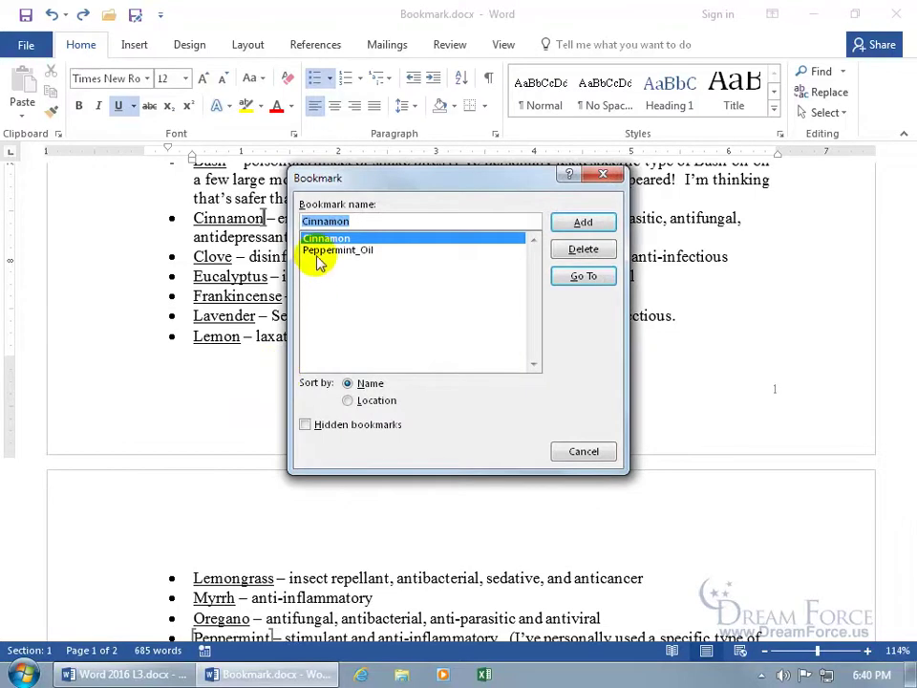
pyautogui.click(581, 252)
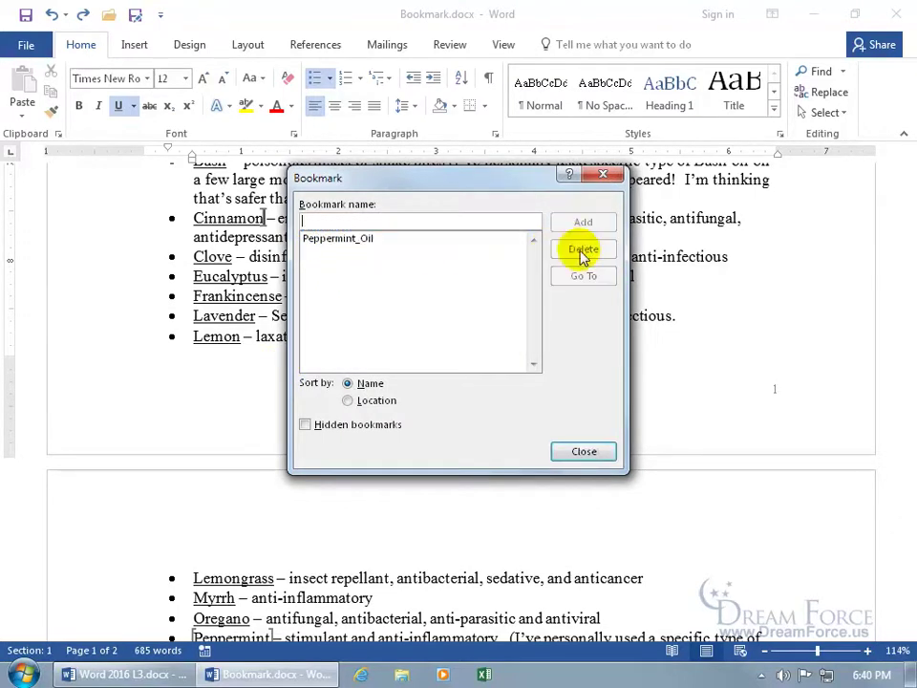
pyautogui.click(583, 449)
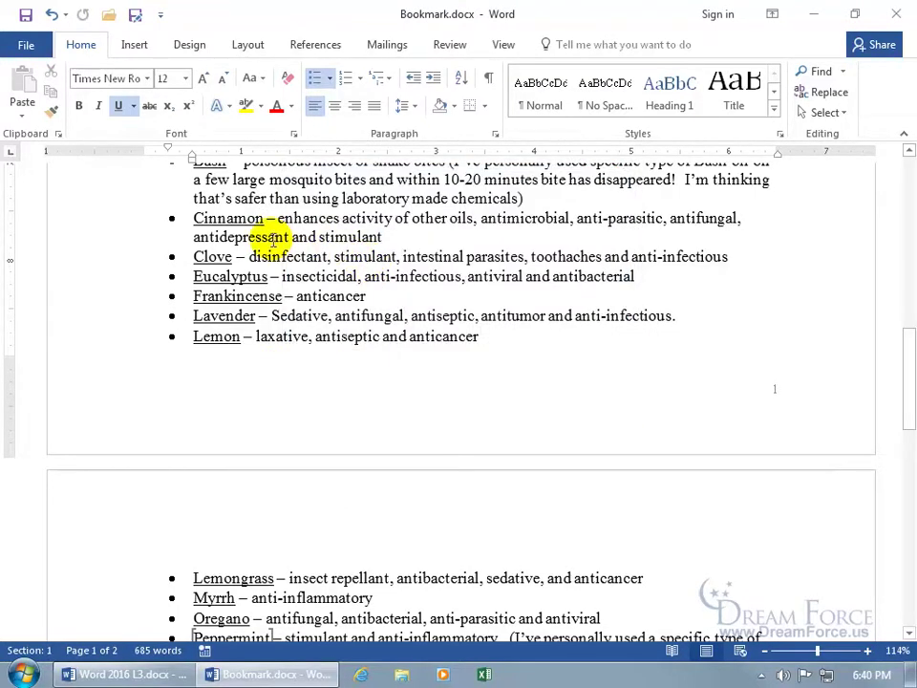